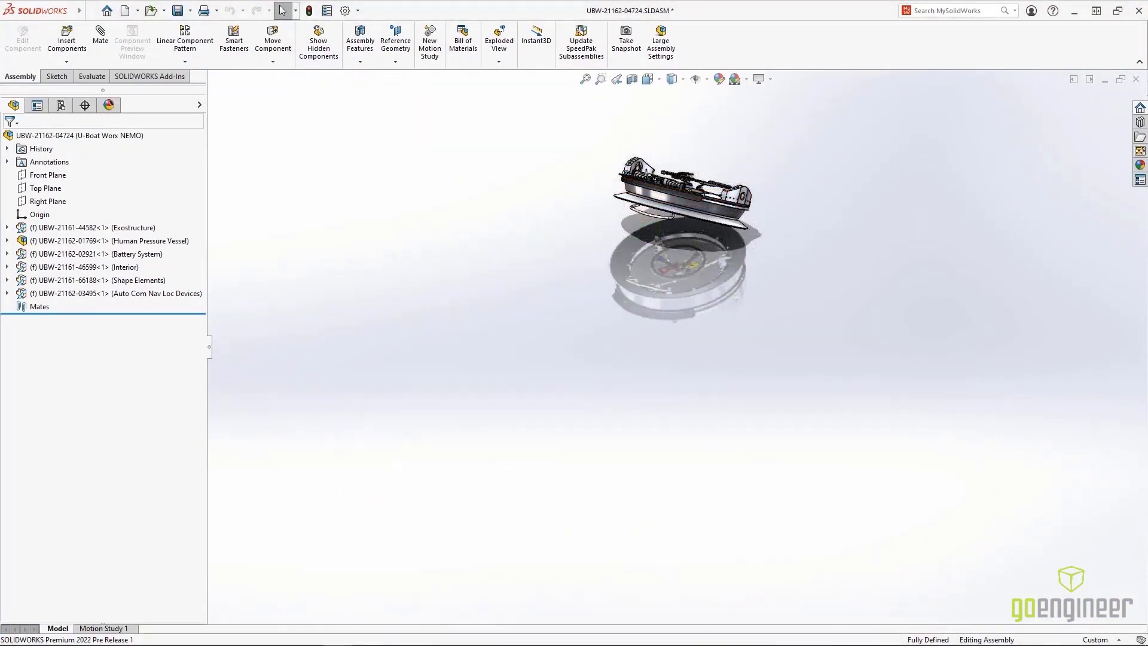
# Turn the hatch wheel slightly to exercise the hatch's locking mechanism.
pyautogui.press('f')
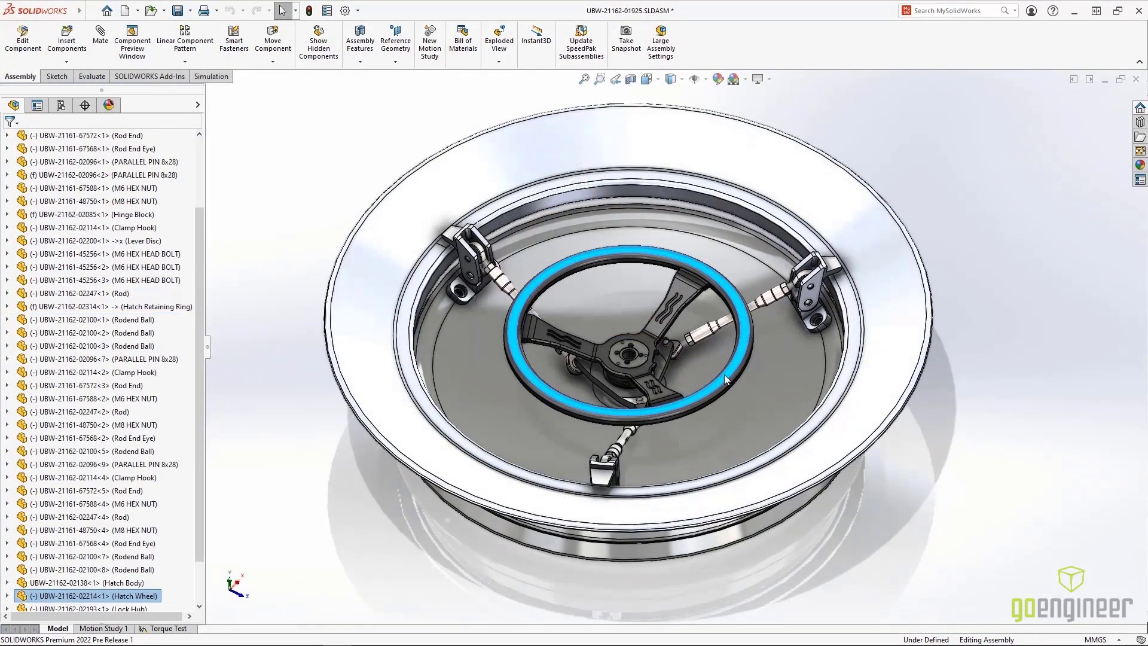
pyautogui.moveTo(725, 375)
pyautogui.mouseDown()
pyautogui.moveTo(736, 349)
pyautogui.moveTo(730, 395)
pyautogui.mouseUp()
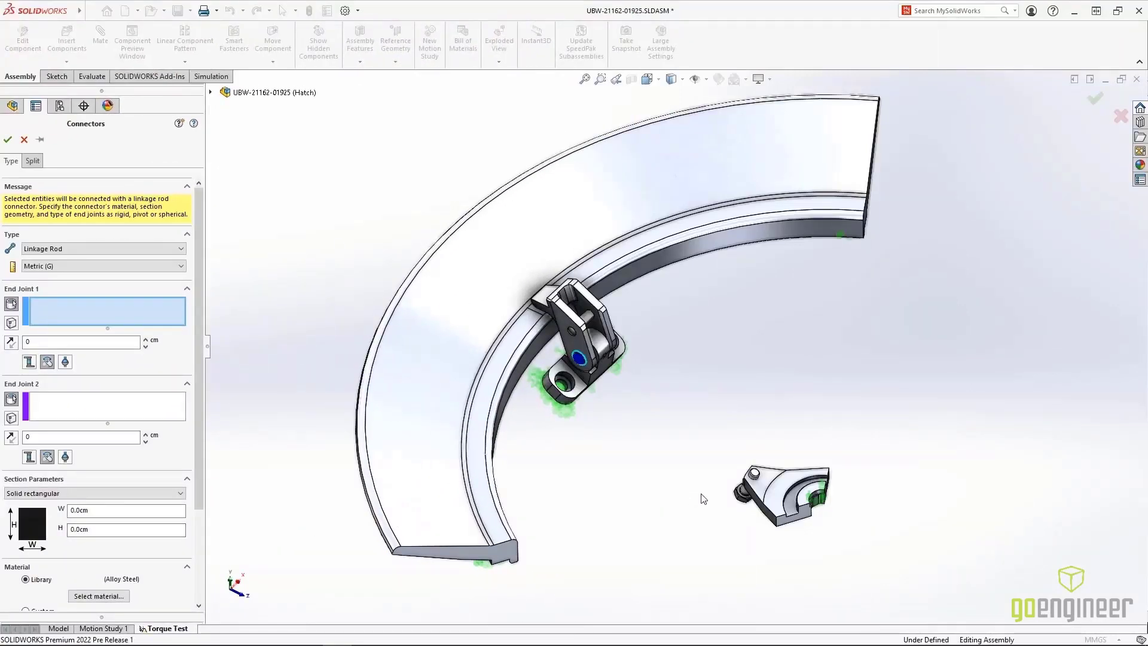
# Define the linkage rod's ends on the lever disc bolt's face and the clamp hook pin's face, both as spherical joints.
pyautogui.click(748, 480)
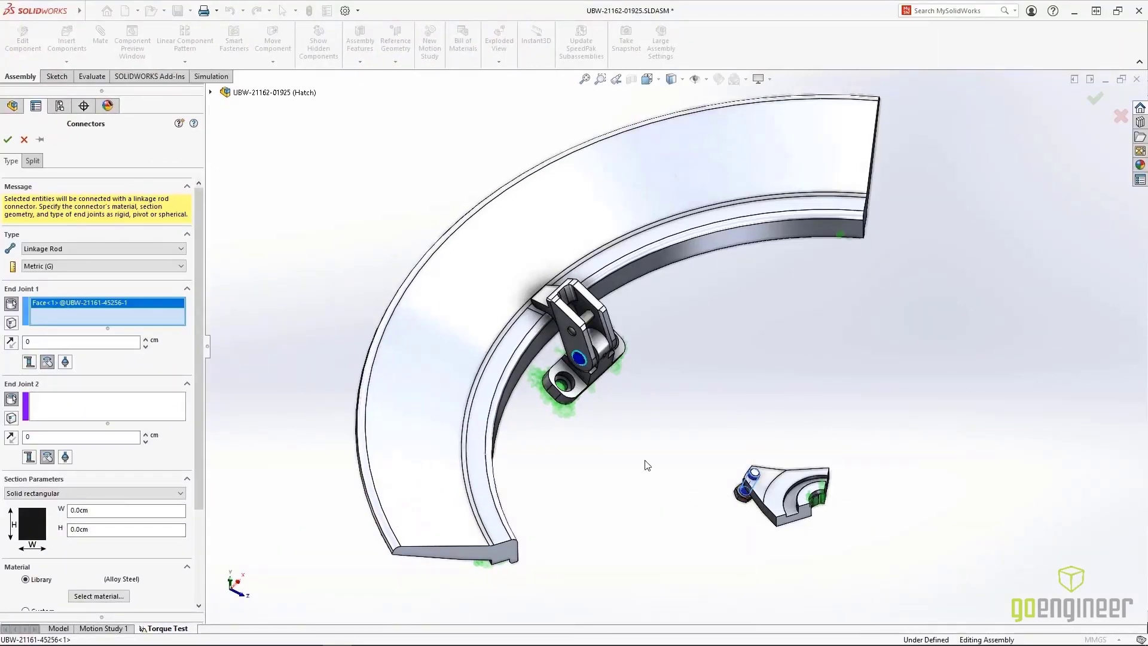
pyautogui.click(66, 362)
pyautogui.click(58, 404)
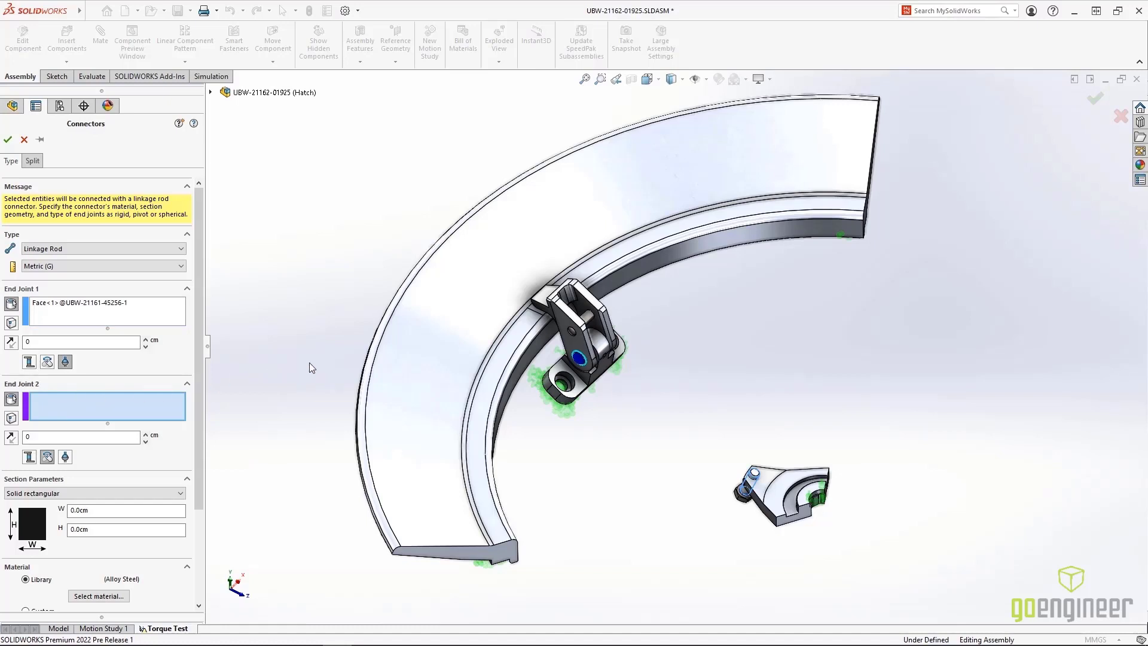
pyautogui.click(587, 318)
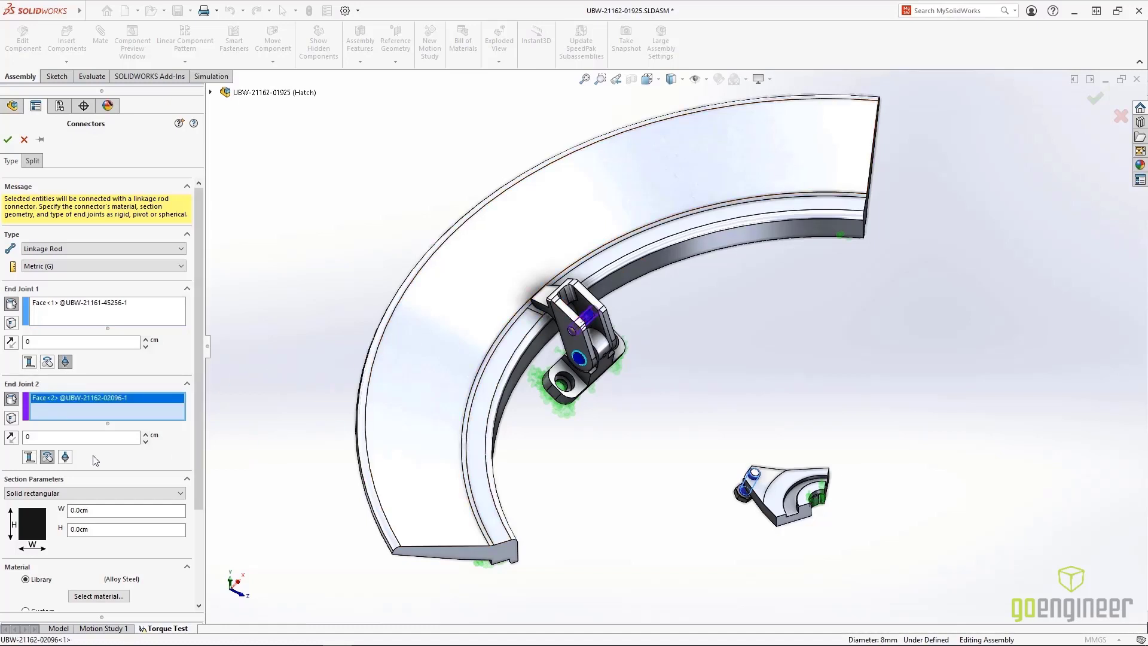
pyautogui.click(65, 457)
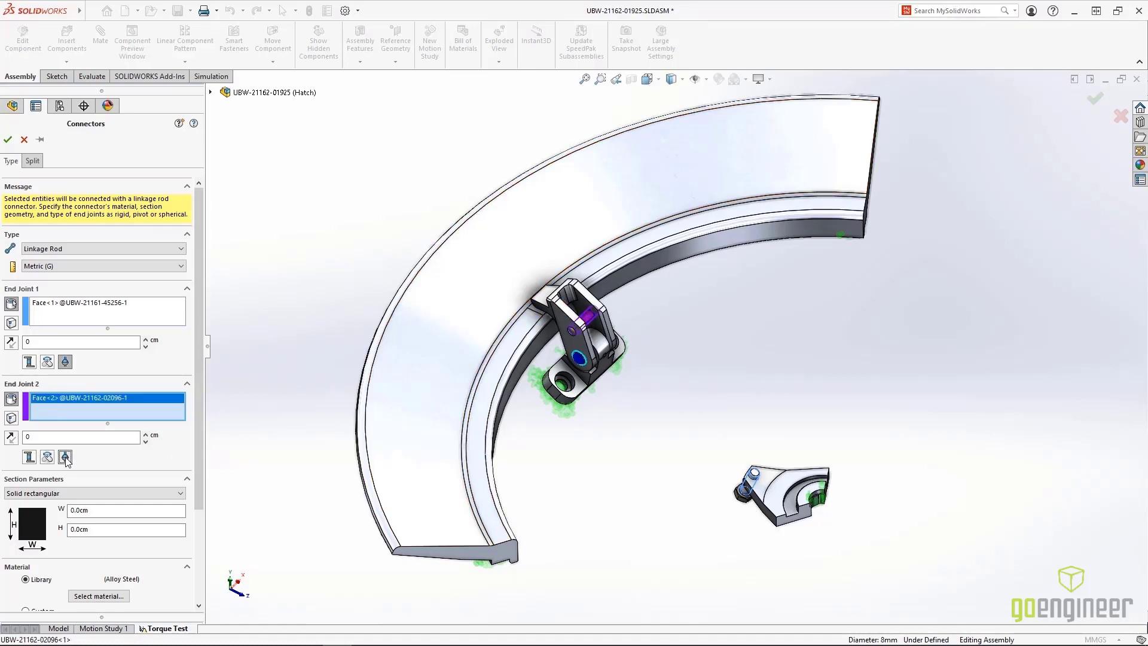
# Give the linkage rod a solid circular section with a 1 cm radius and create the connector.
pyautogui.click(72, 494)
pyautogui.click(71, 504)
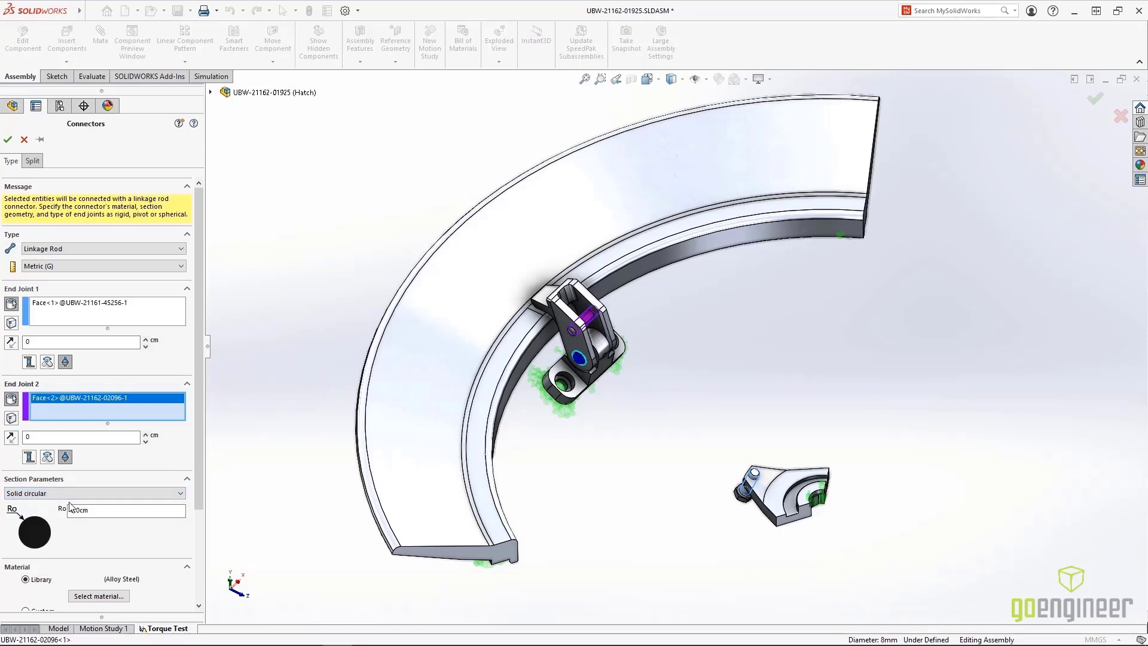
pyautogui.doubleClick(76, 509)
pyautogui.write('1')
pyautogui.press('Return')
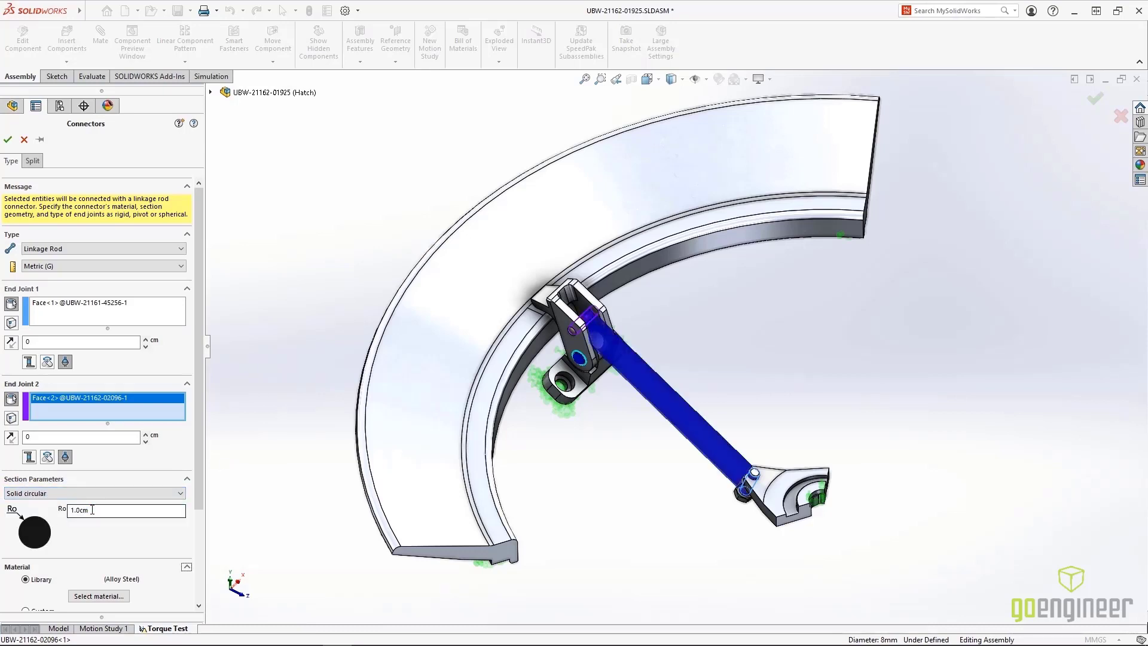
pyautogui.click(8, 140)
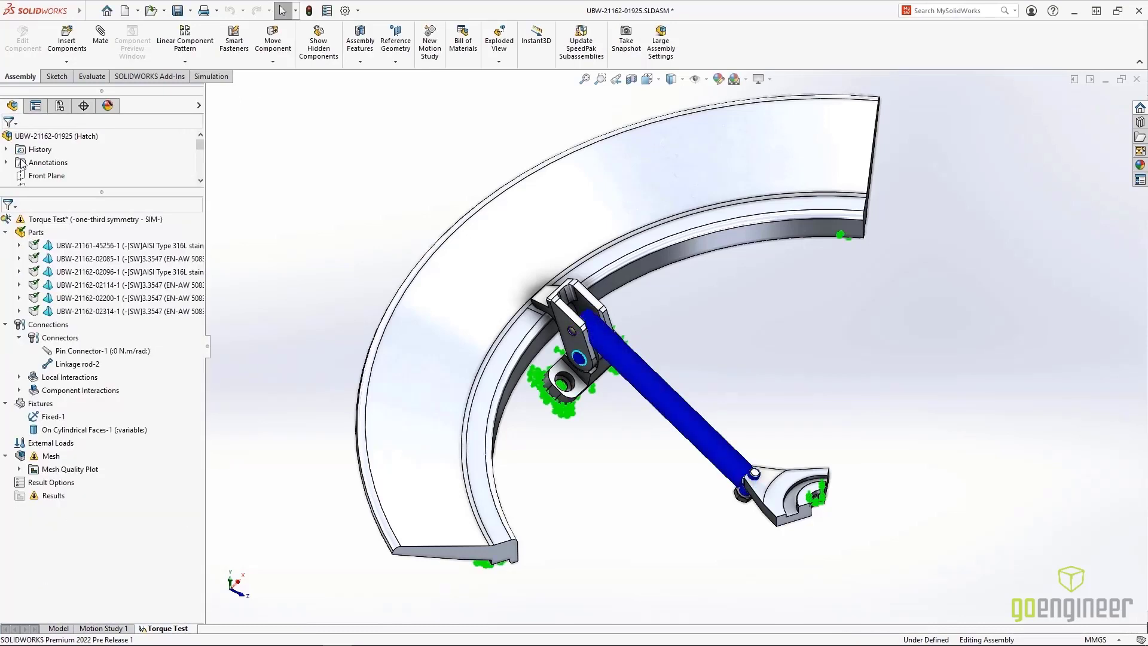
# Create a blended curvature-based mesh with a 15 mm maximum and 2 mm minimum element size.
pyautogui.rightClick(70, 460)
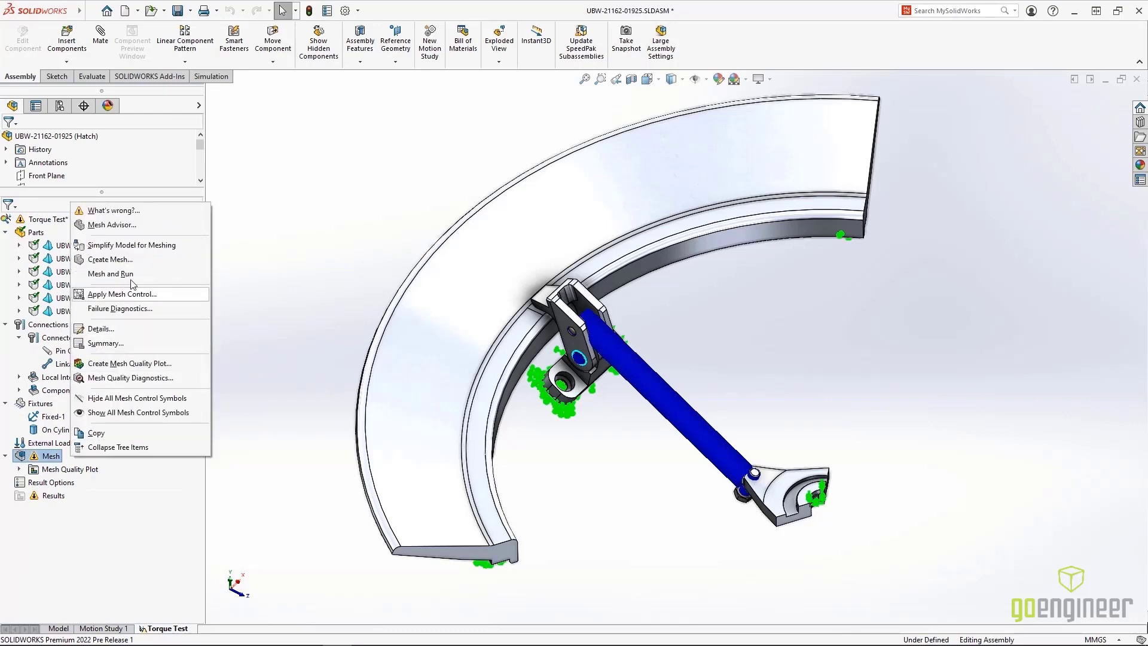
pyautogui.click(90, 259)
pyautogui.click(9, 263)
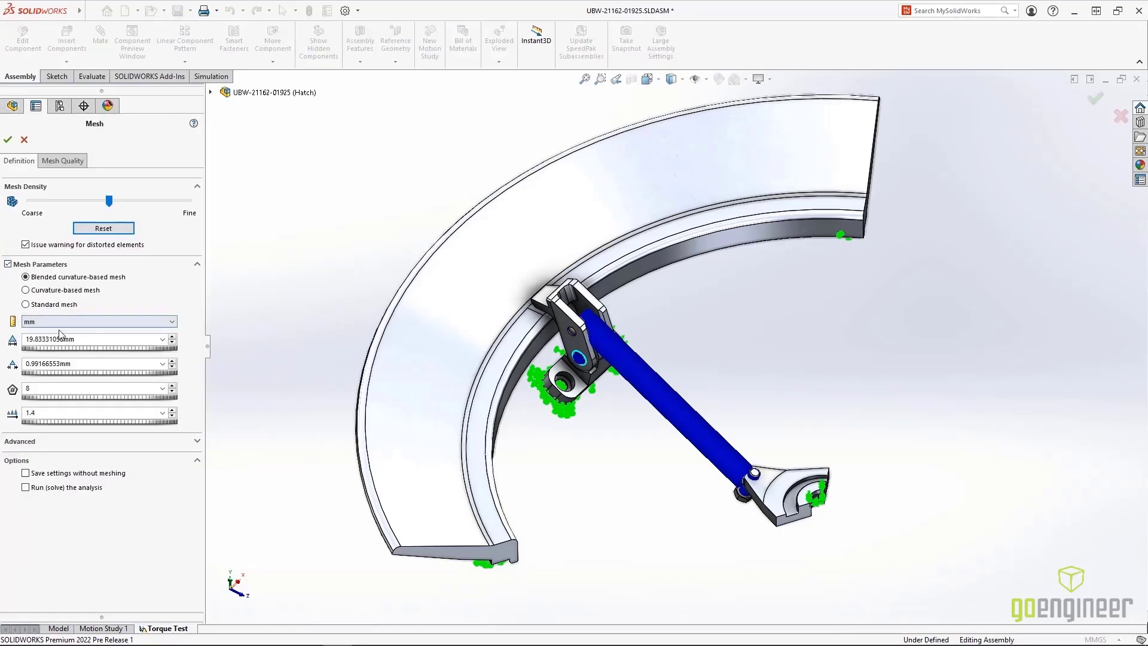
pyautogui.doubleClick(98, 363)
pyautogui.write('2')
pyautogui.press('Tab')
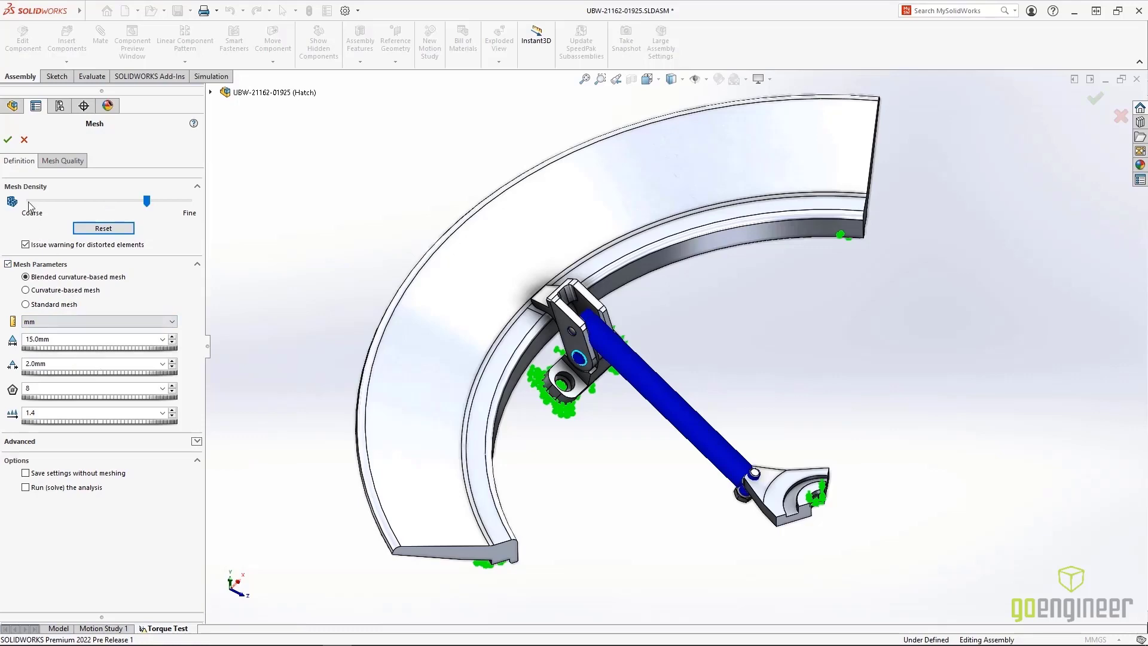
pyautogui.click(7, 140)
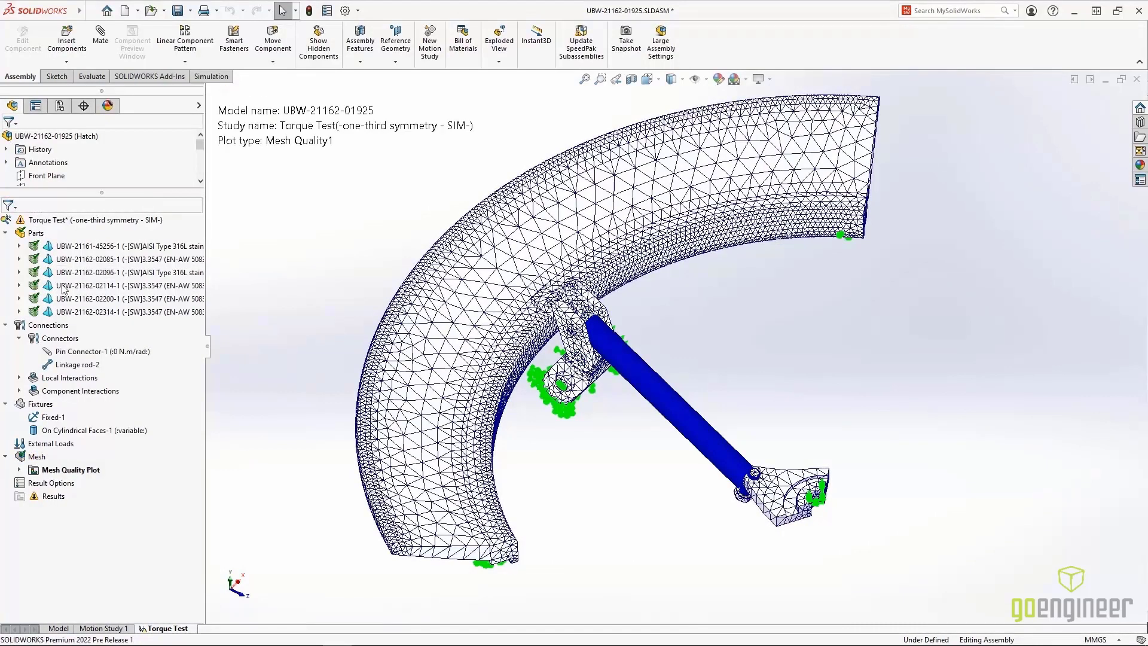
# Apply a mesh control to the hatch retaining ring with a 20 mm element size and 18 mm minimum.
pyautogui.rightClick(73, 312)
pyautogui.click(127, 431)
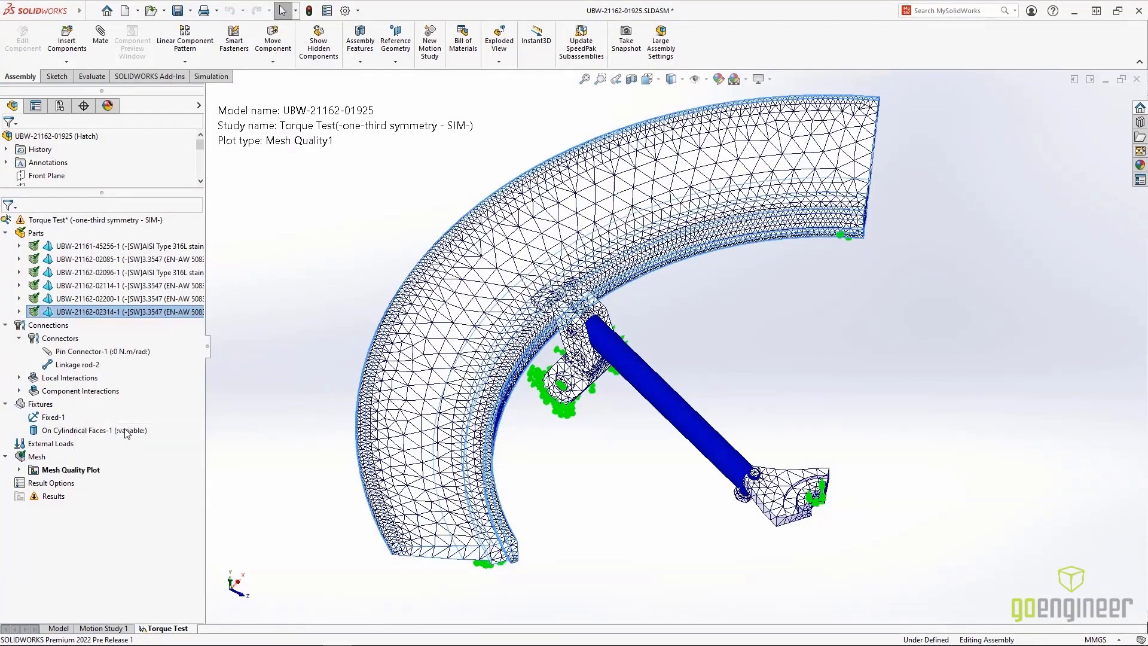
pyautogui.click(86, 412)
pyautogui.write('20')
pyautogui.press('Tab')
pyautogui.write('18')
pyautogui.press('Return')
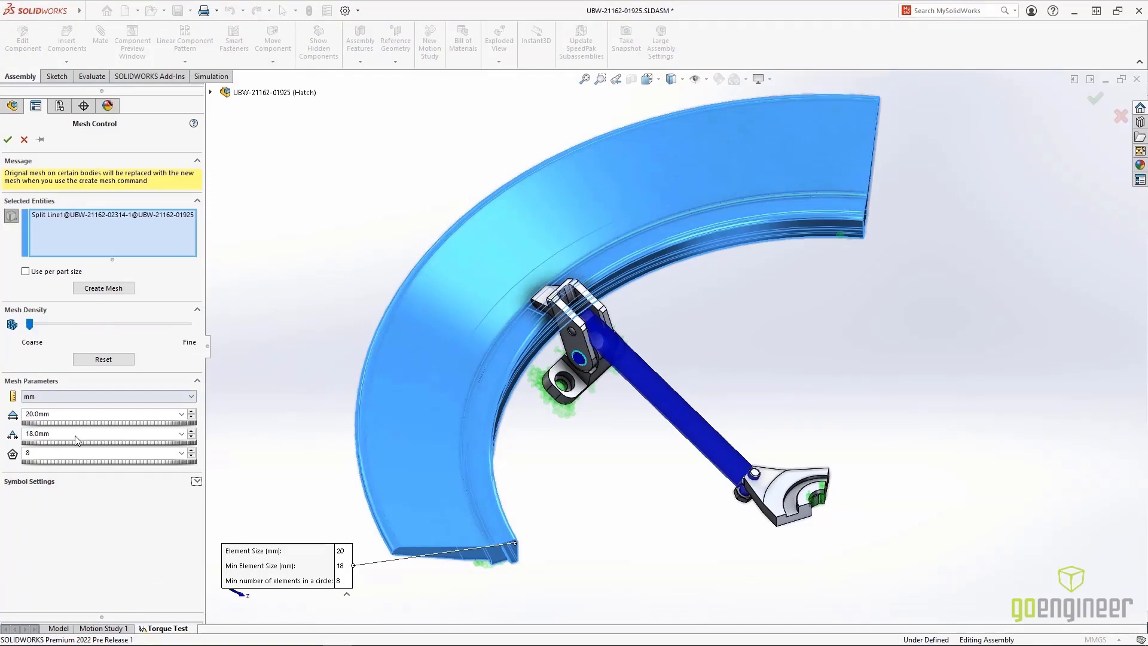
pyautogui.click(7, 142)
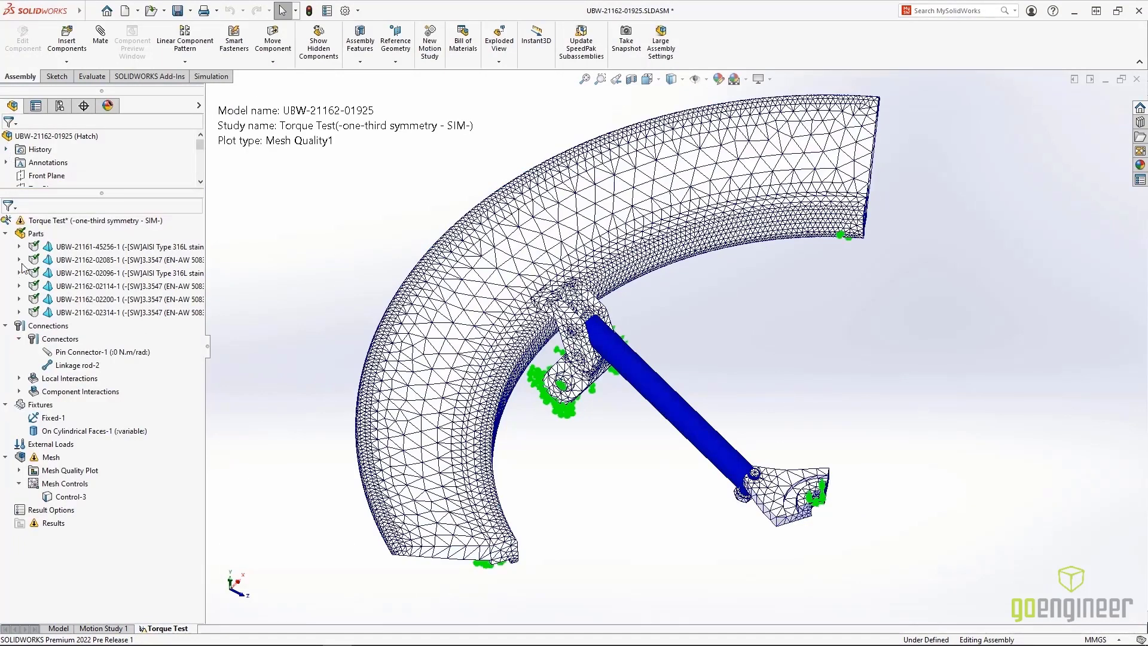
# Apply a 1.5 mm mesh control to the contacting faces of the clamp hook and the retaining ring.
pyautogui.rightClick(52, 460)
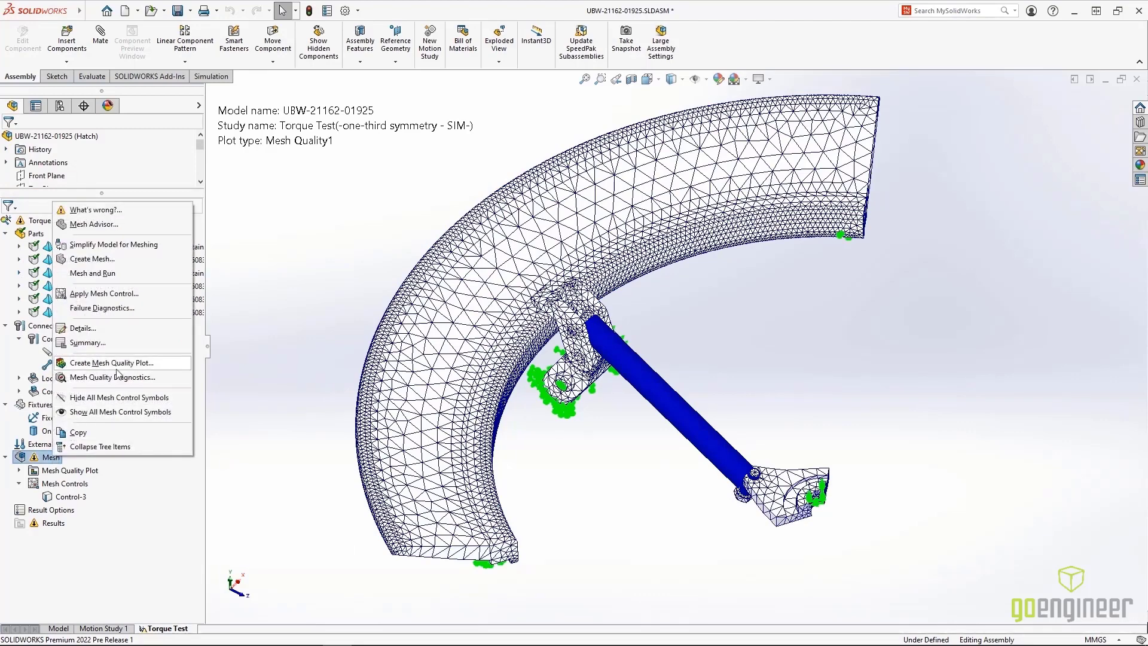
pyautogui.click(174, 296)
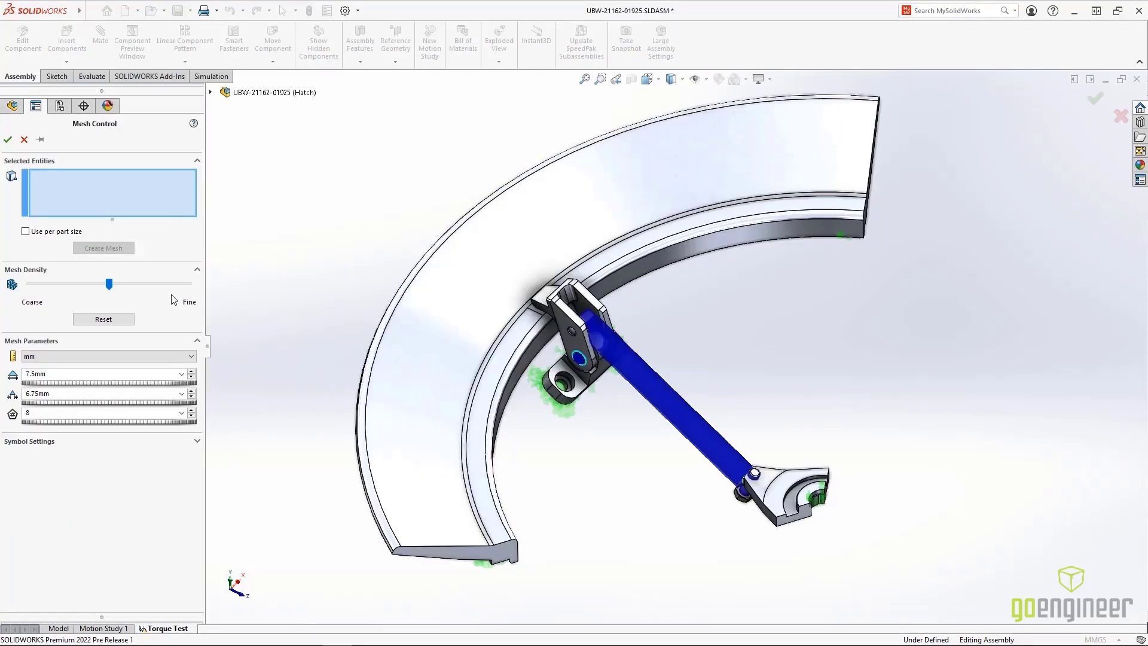
pyautogui.click(530, 299)
pyautogui.click(541, 308)
pyautogui.doubleClick(51, 372)
pyautogui.write('1.5')
pyautogui.click(8, 140)
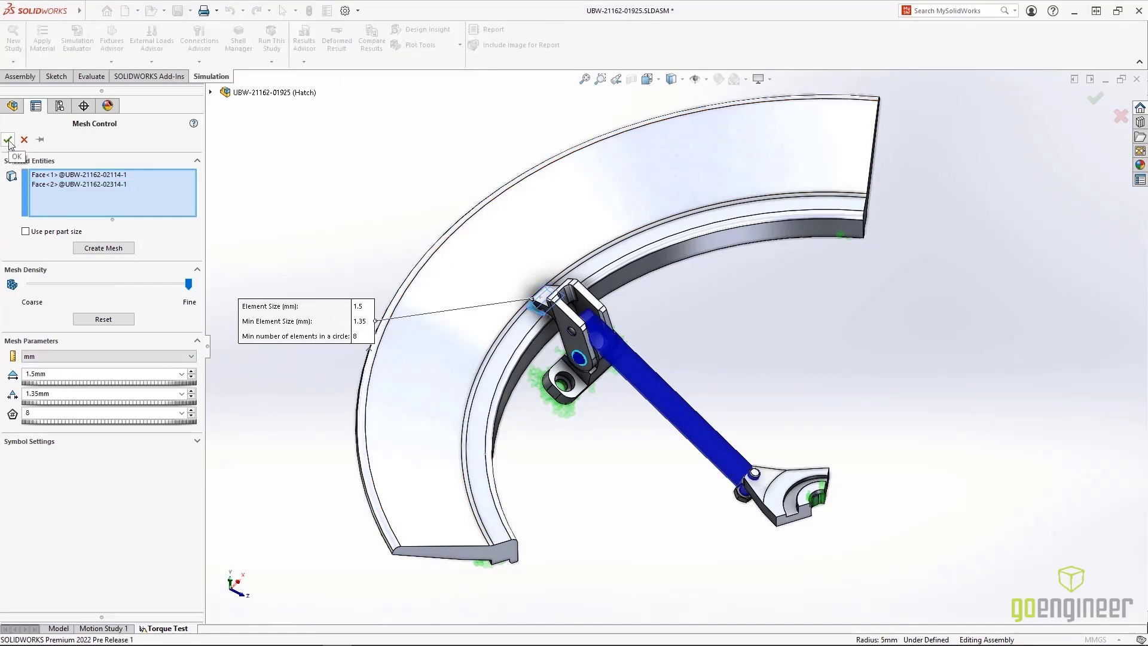
# Regenerate the study mesh with the two mesh controls applied.
pyautogui.rightClick(49, 463)
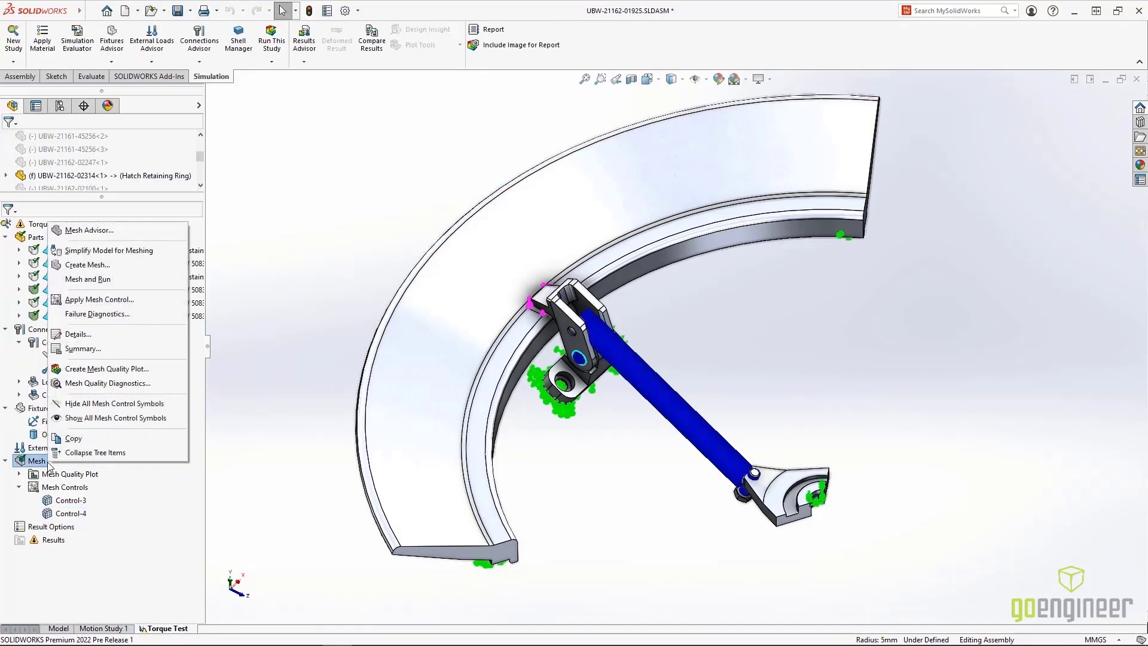
pyautogui.click(113, 265)
pyautogui.click(8, 141)
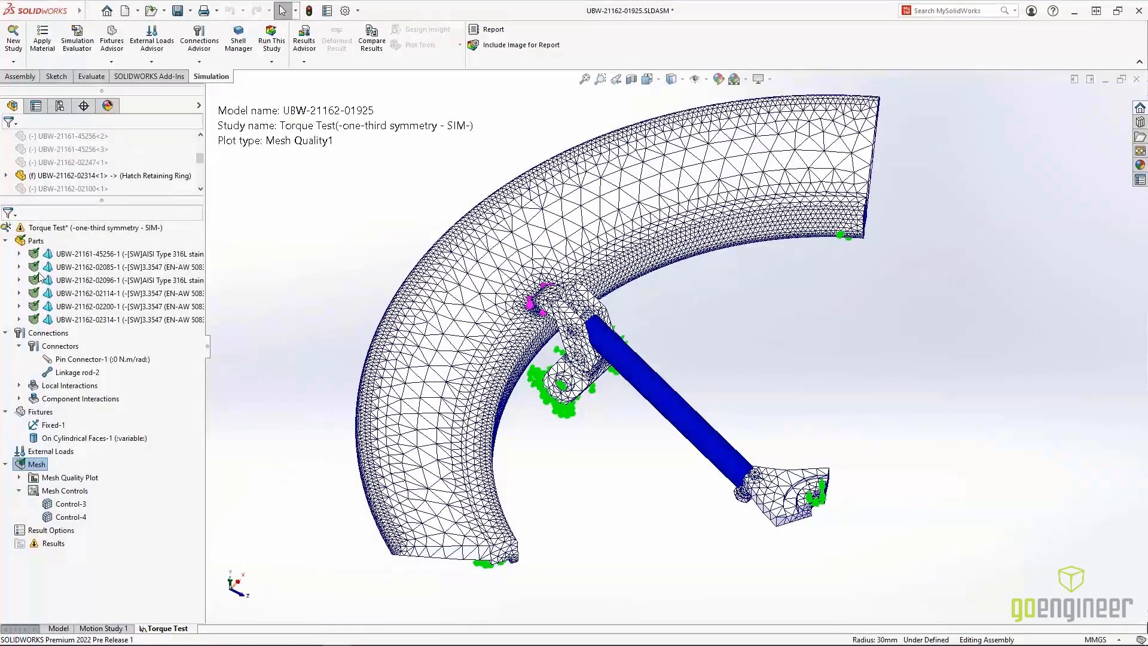
# Apply a 5.5 N.m torque in reversed direction to the lever disc's outer cylindrical groove face, using that face as the axis reference.
pyautogui.rightClick(83, 454)
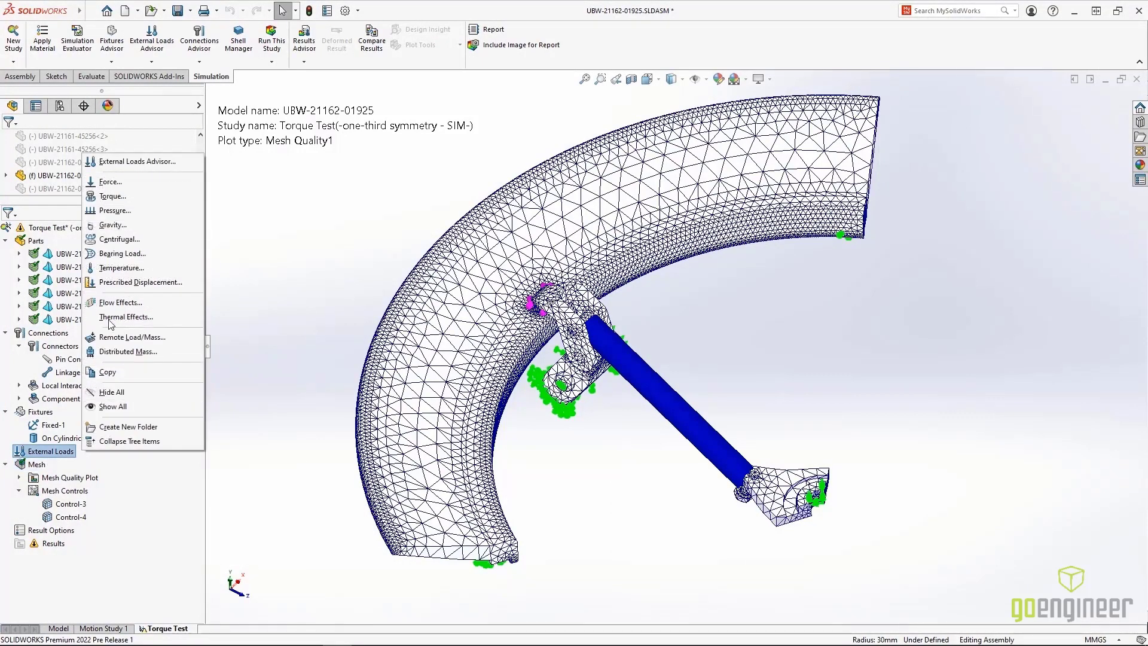
pyautogui.click(143, 203)
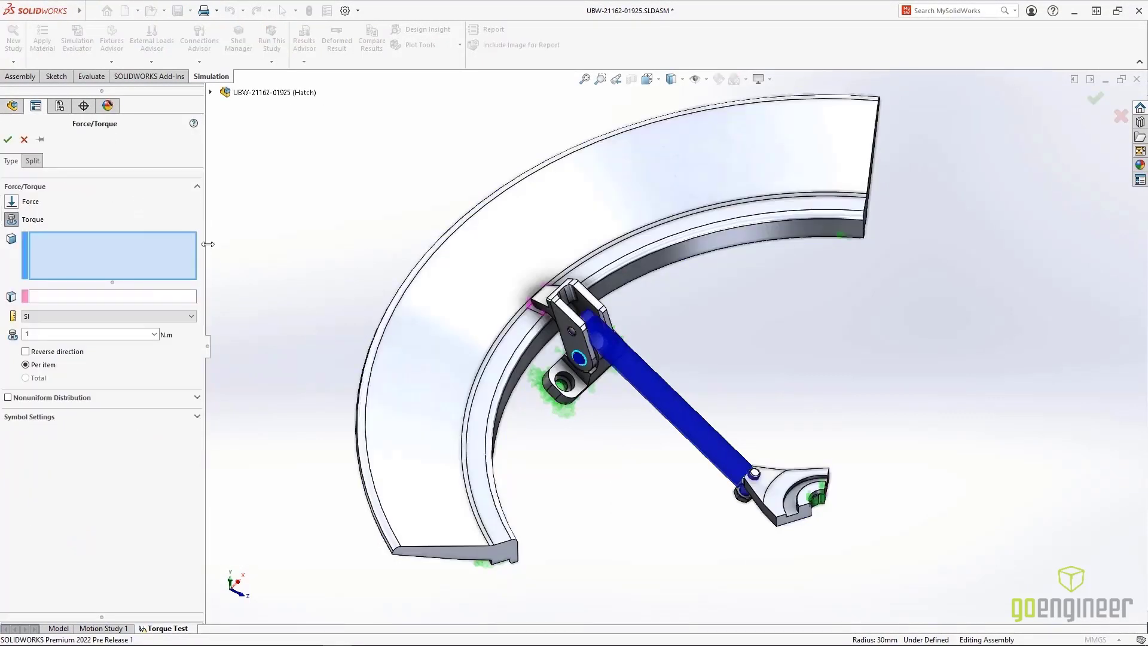
pyautogui.moveTo(694, 492); pyautogui.dragTo(692, 441, button='right')
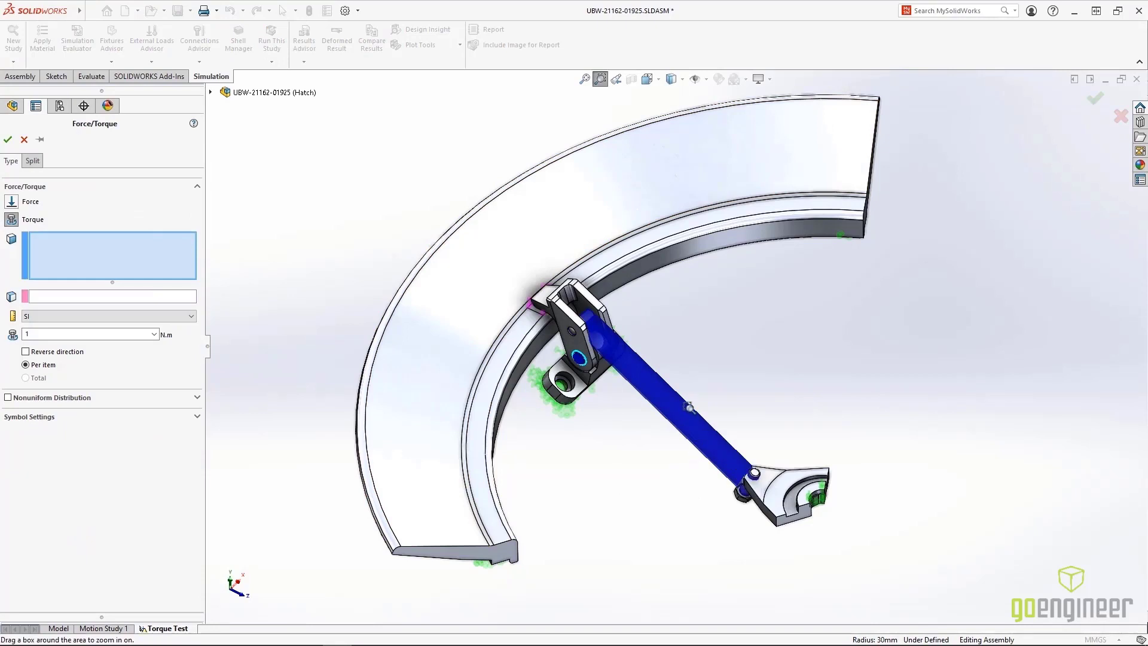
pyautogui.moveTo(689, 408); pyautogui.dragTo(876, 555)
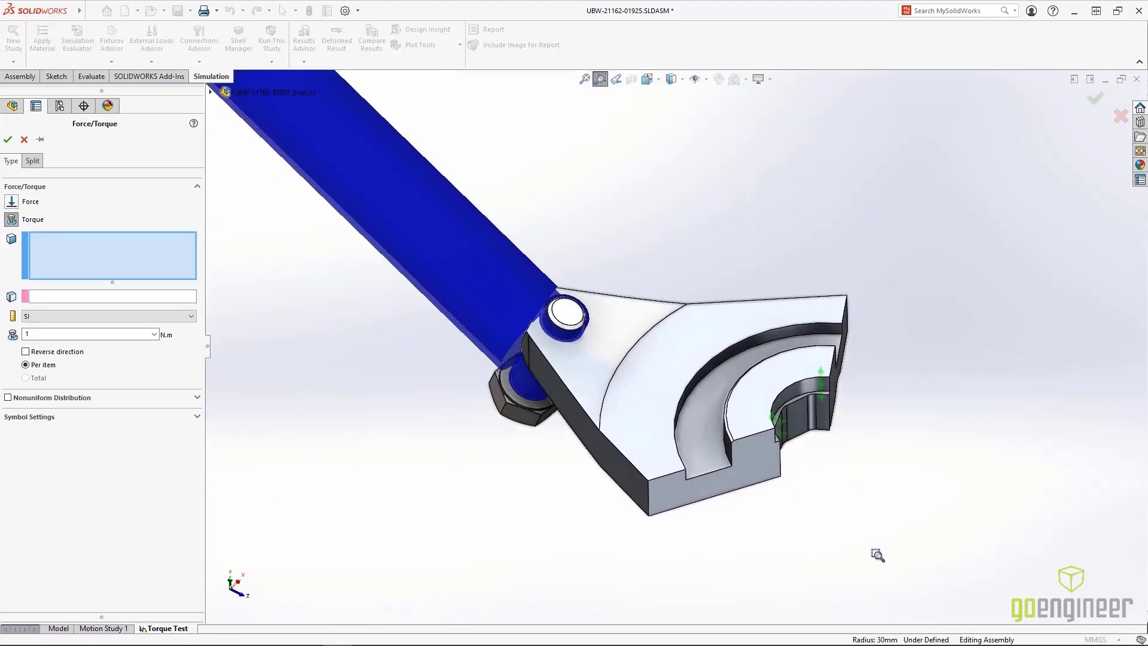
pyautogui.press('Escape')
pyautogui.click(693, 382)
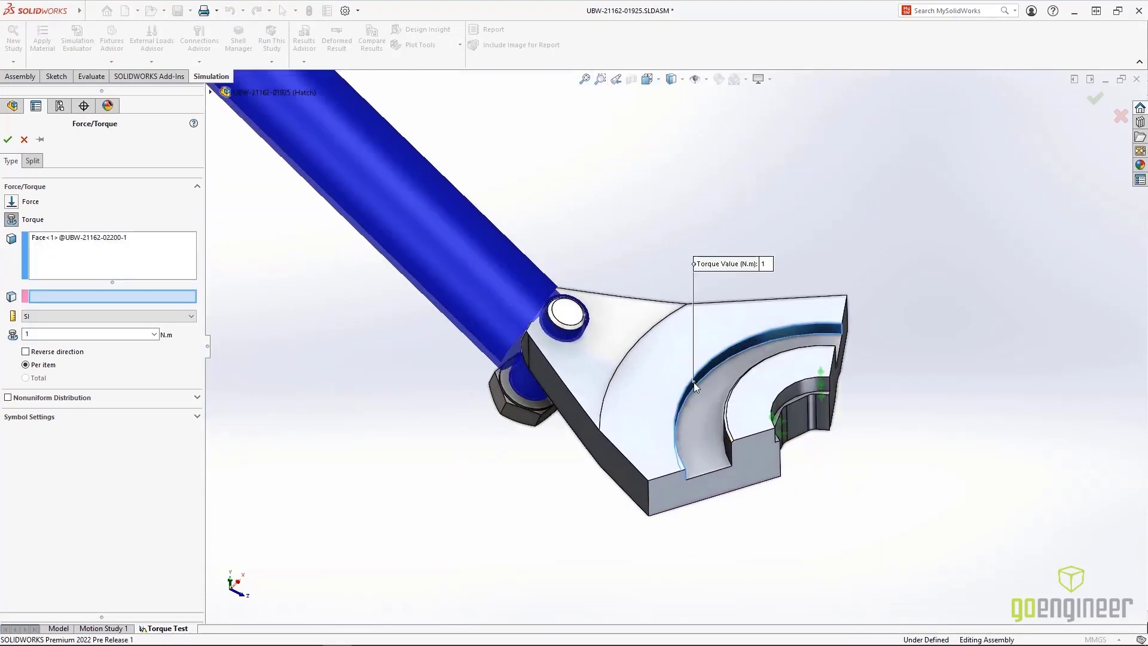
pyautogui.click(693, 382)
pyautogui.doubleClick(41, 333)
pyautogui.click(27, 351)
pyautogui.click(8, 142)
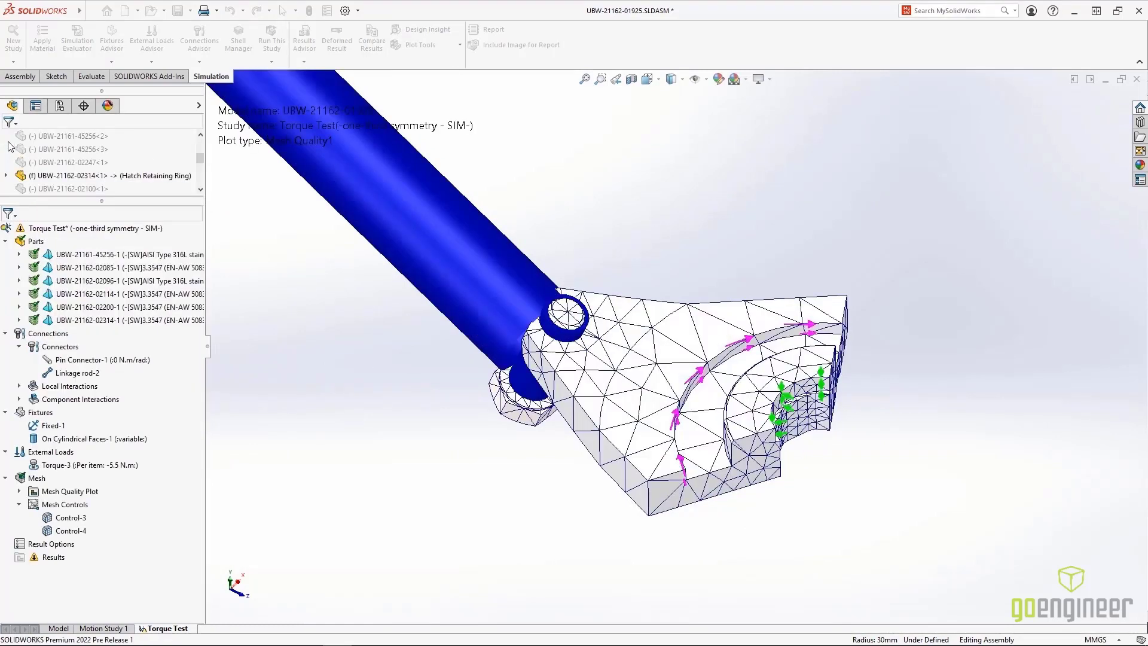
# Run the Torque Test study.
pyautogui.click(616, 80)
pyautogui.rightClick(139, 231)
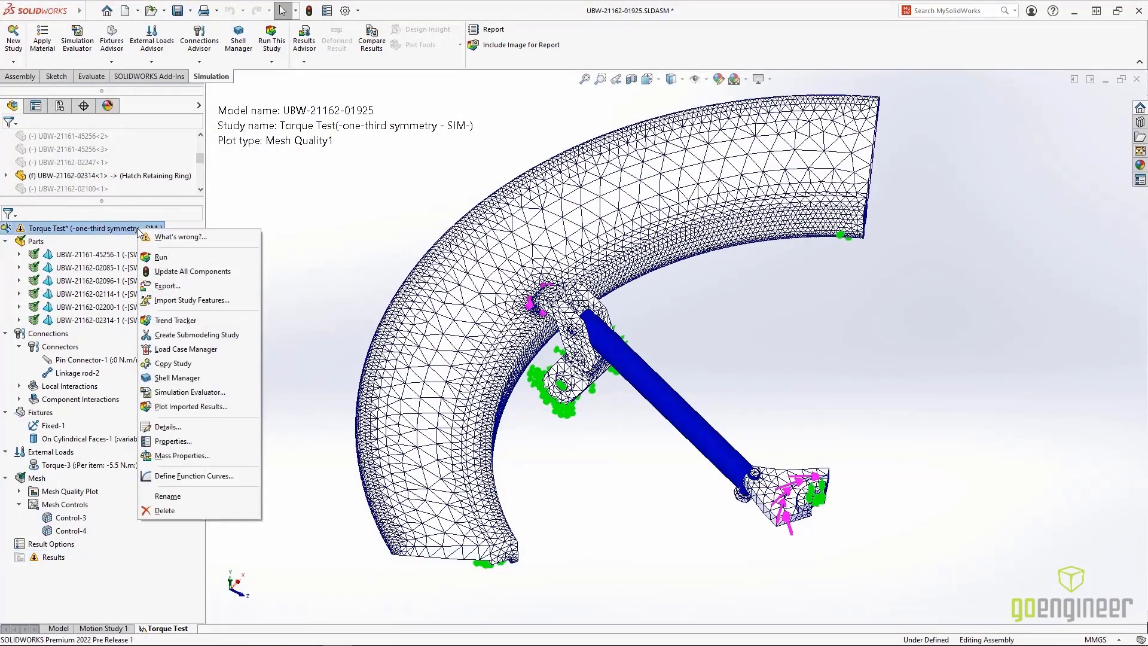
pyautogui.click(194, 257)
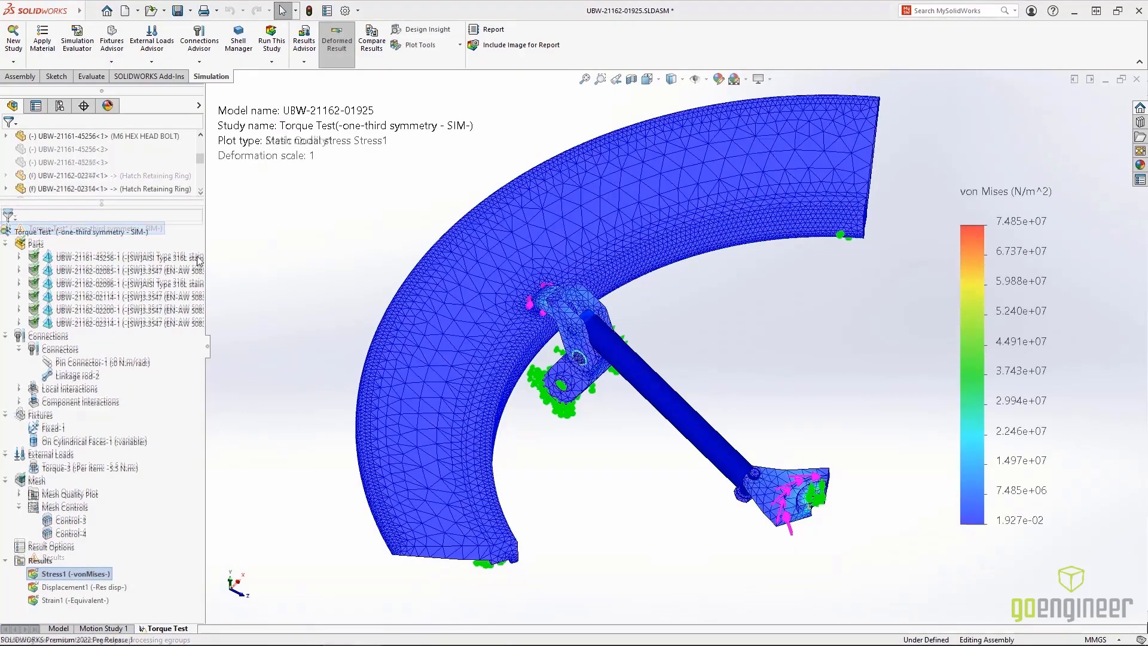
# List the connector forces for all connectors and review the pin and linkage rod values.
pyautogui.rightClick(49, 562)
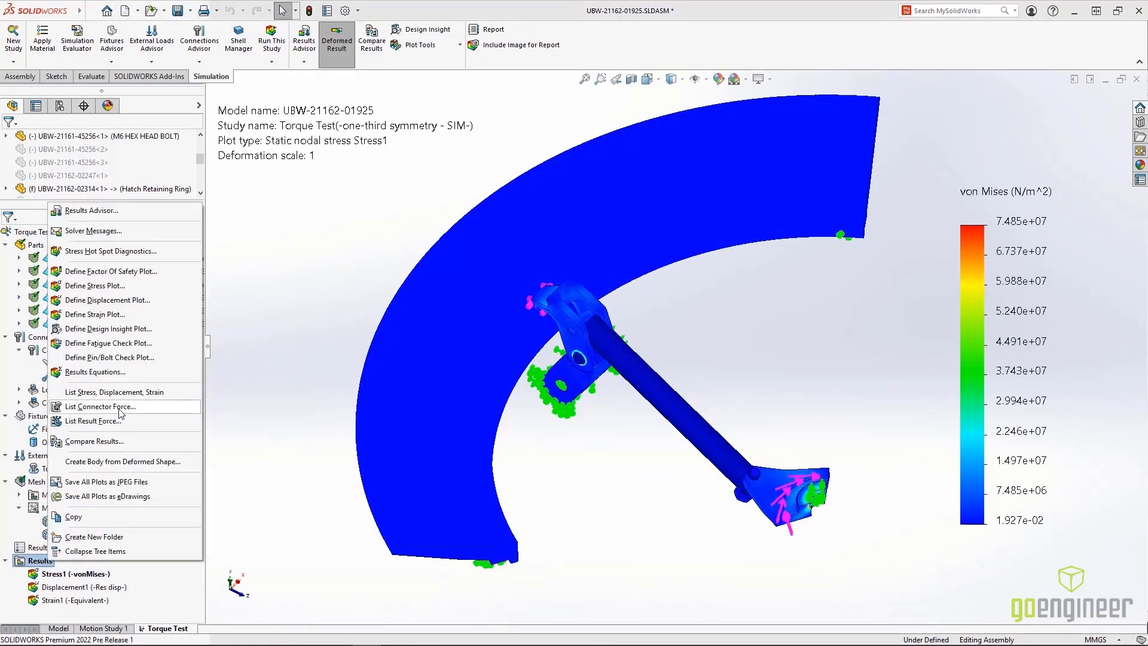
pyautogui.click(141, 391)
pyautogui.moveTo(189, 365); pyautogui.dragTo(184, 400)
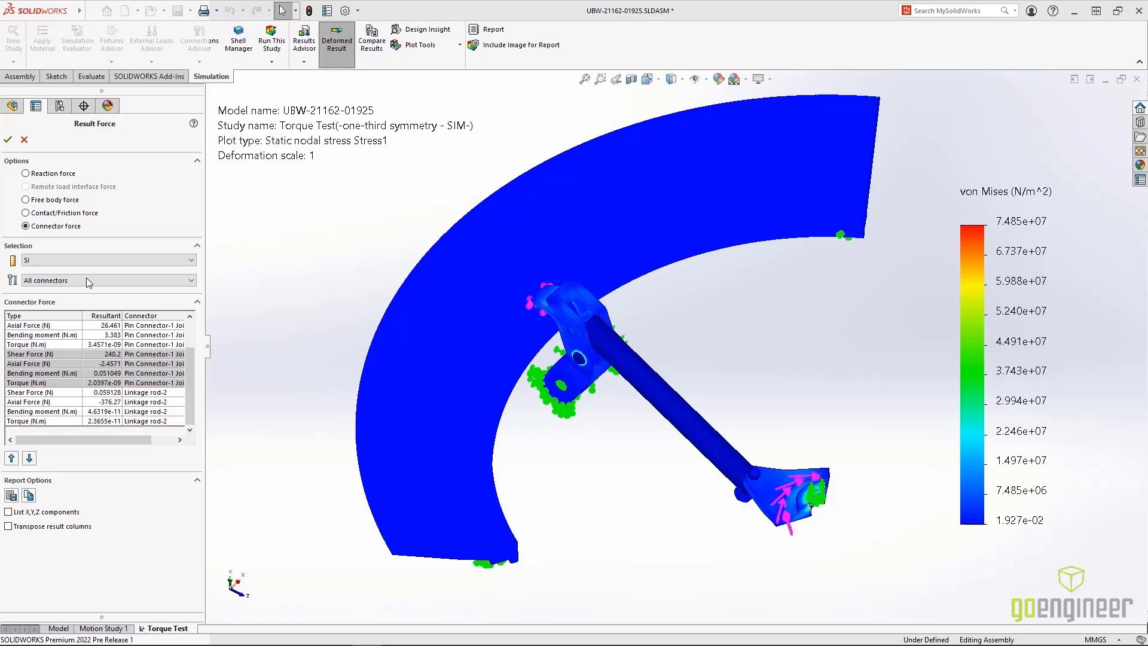
pyautogui.click(8, 140)
# List the contact/friction force on the Hatch Retaining Ring face beneath the clamp hook tip and review its components.
pyautogui.moveTo(331, 261); pyautogui.dragTo(331, 203, button='right')
pyautogui.moveTo(411, 237); pyautogui.dragTo(747, 393)
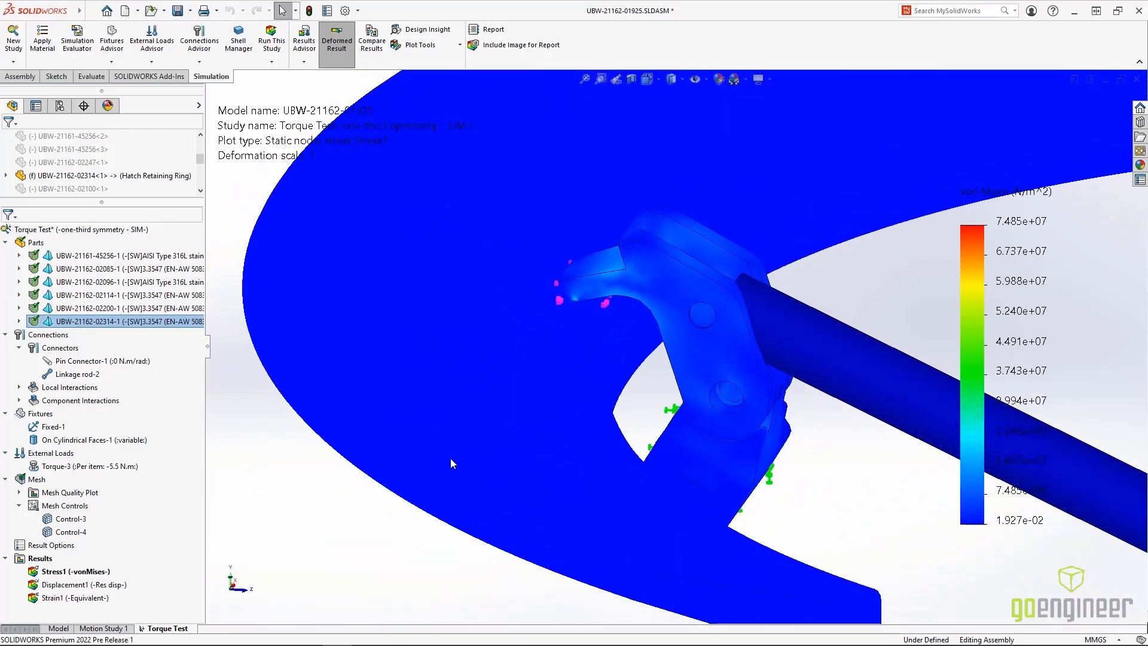
pyautogui.rightClick(40, 562)
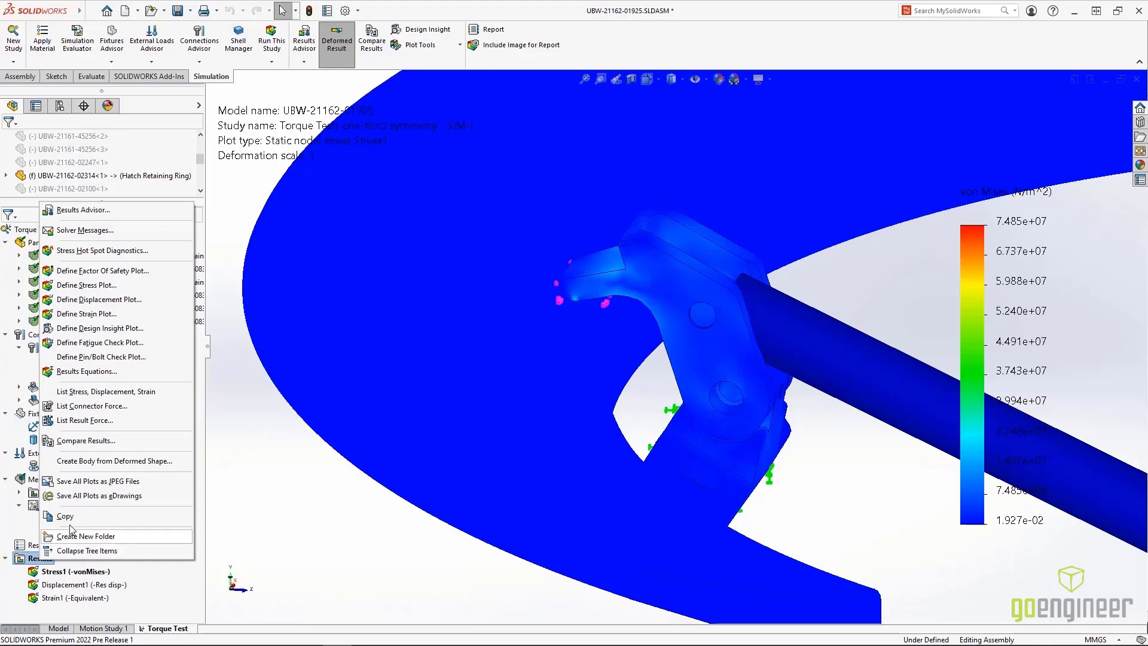
pyautogui.click(111, 429)
pyautogui.click(86, 219)
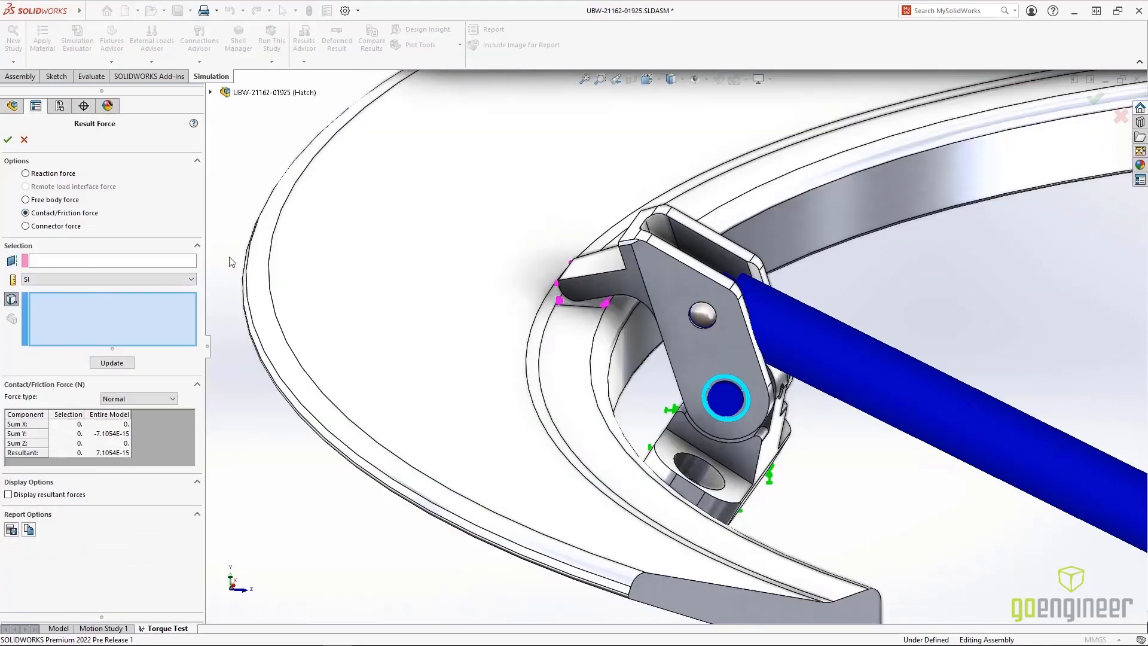
pyautogui.click(594, 301)
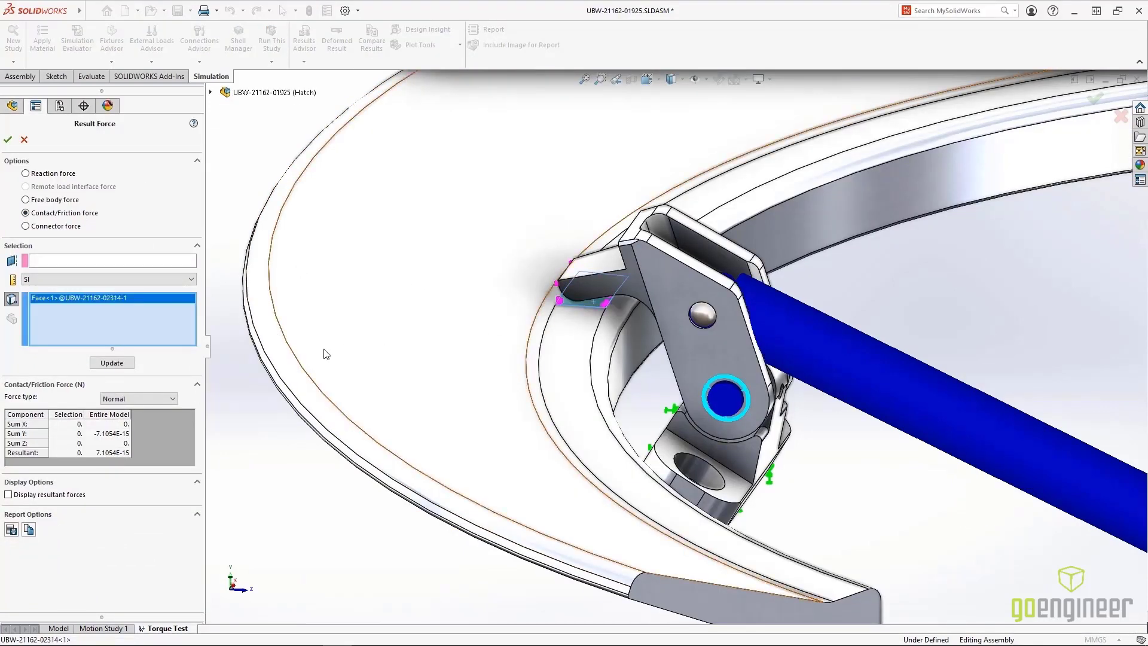
pyautogui.click(112, 363)
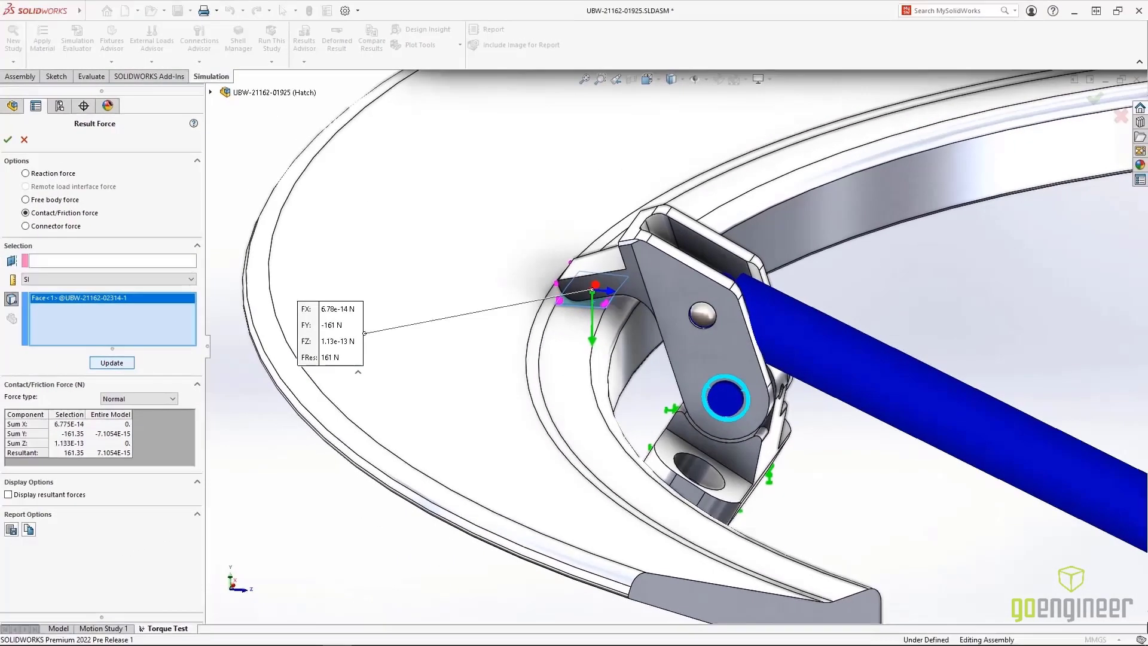
pyautogui.click(8, 140)
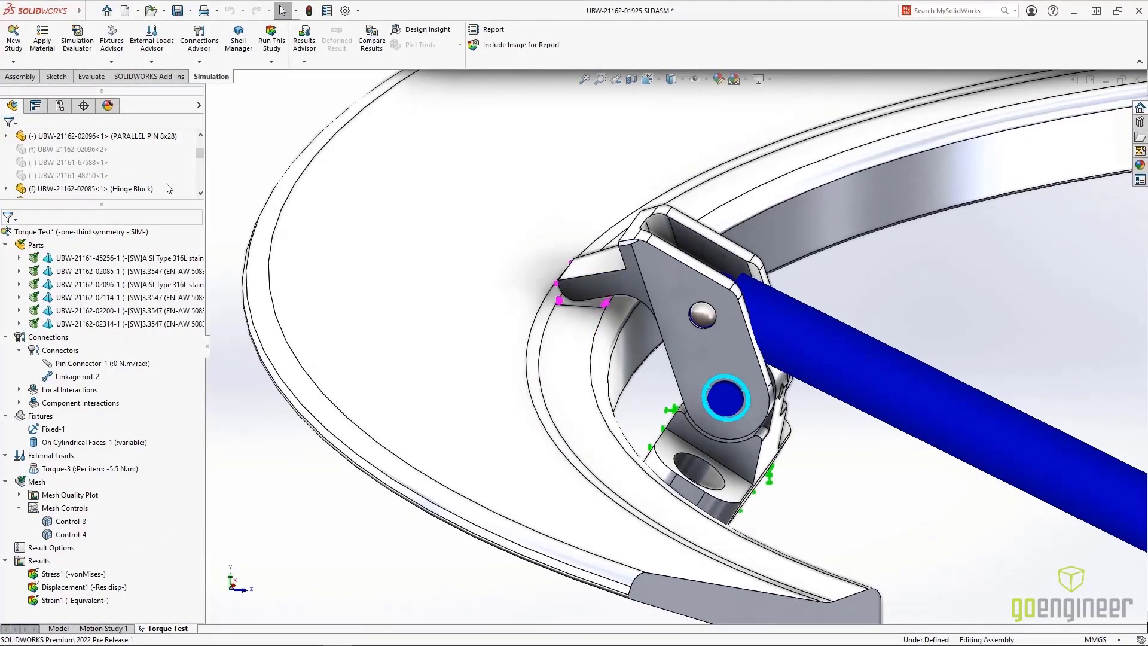
# Switch the Clamp Hook component to its 35mm configuration.
pyautogui.click(679, 284)
pyautogui.rightClick(679, 284)
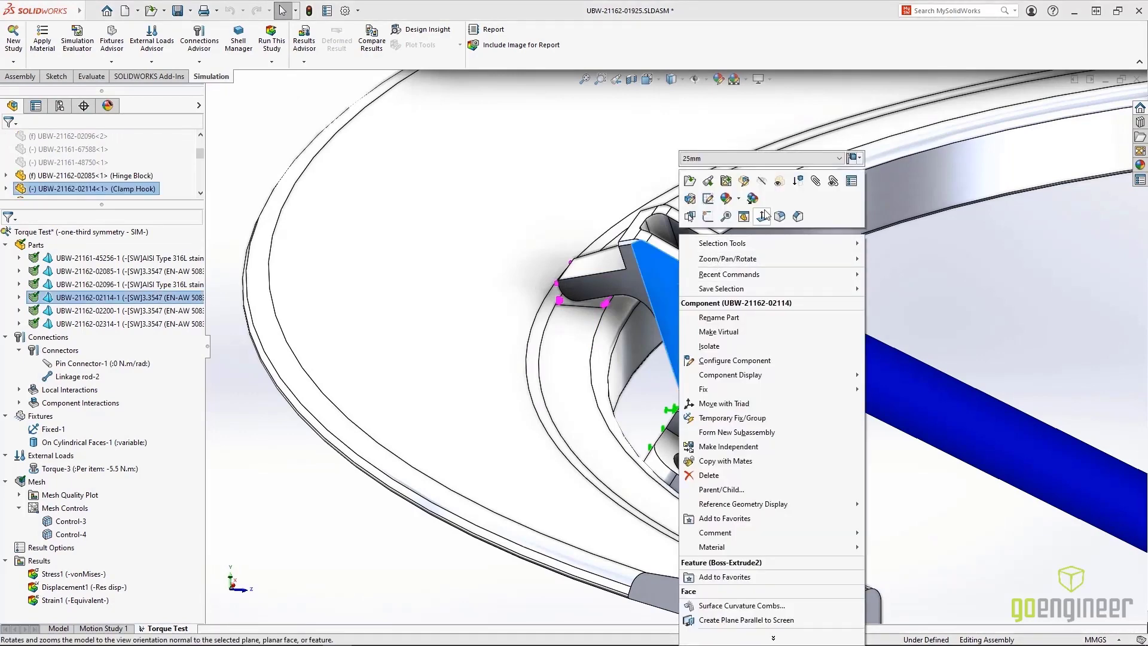
pyautogui.click(807, 160)
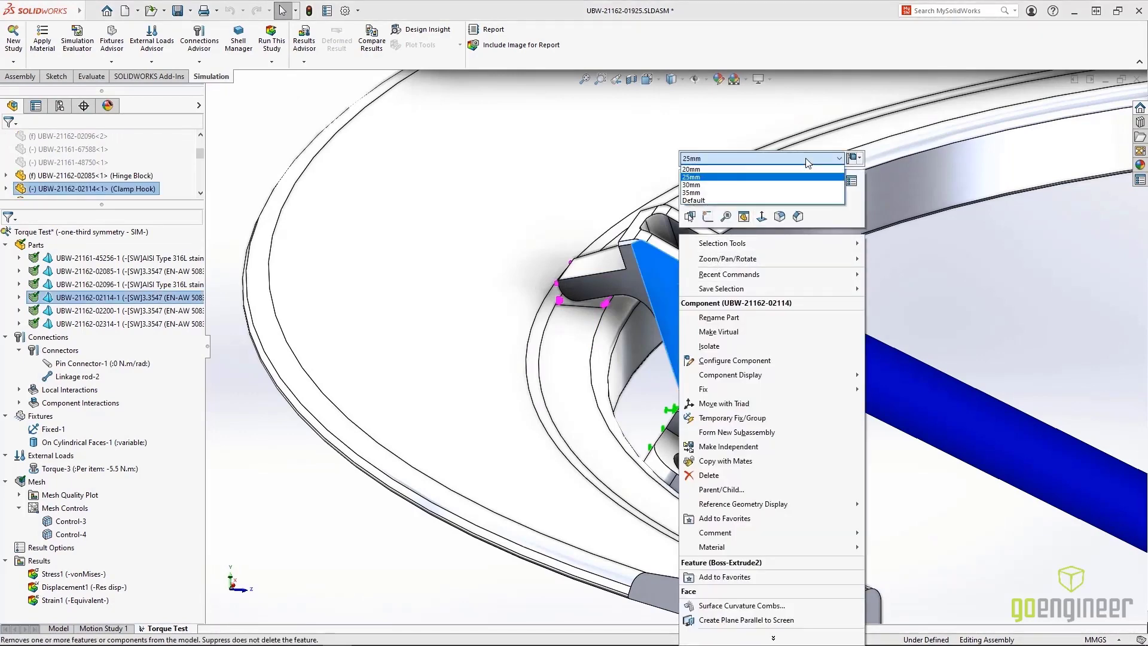
pyautogui.click(797, 193)
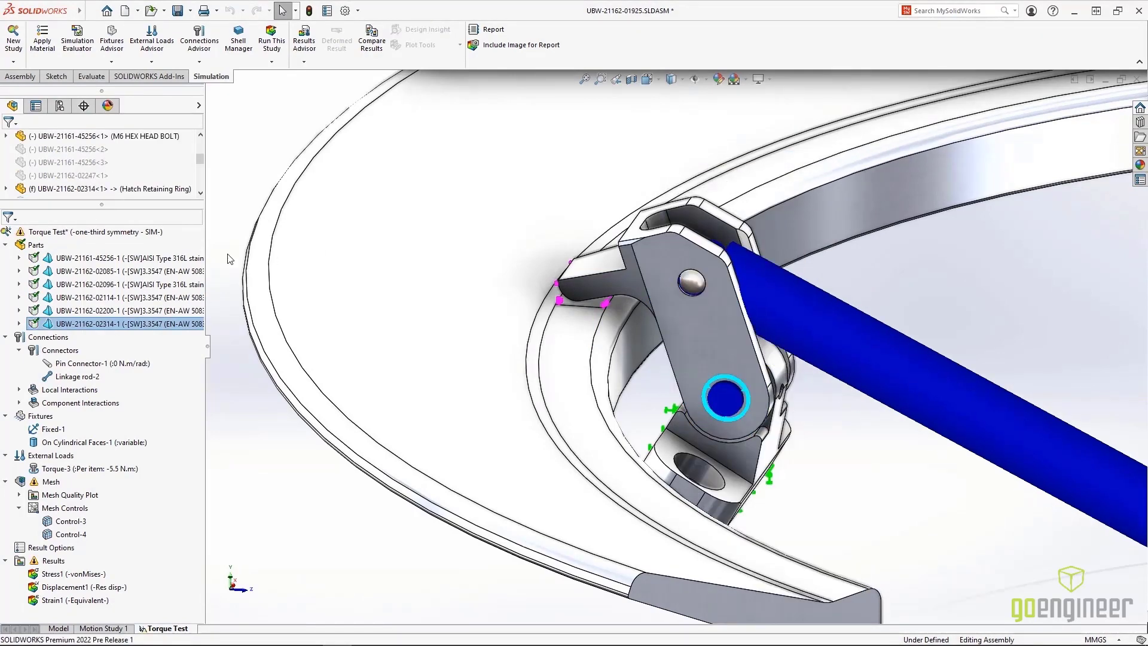
# Rerun the Torque Test study with the changed clamp hook configuration.
pyautogui.click(117, 233)
pyautogui.rightClick(118, 233)
pyautogui.click(162, 262)
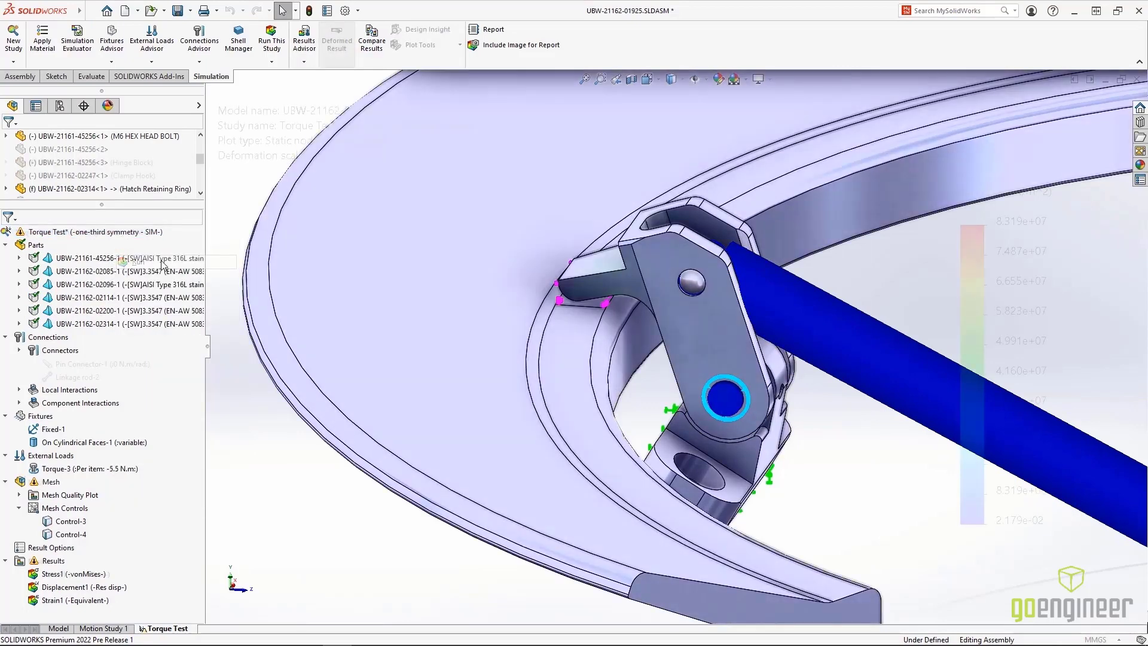
# List the contact/friction force on the retaining ring face under the hook tip again, using the rerun study's results.
pyautogui.rightClick(56, 561)
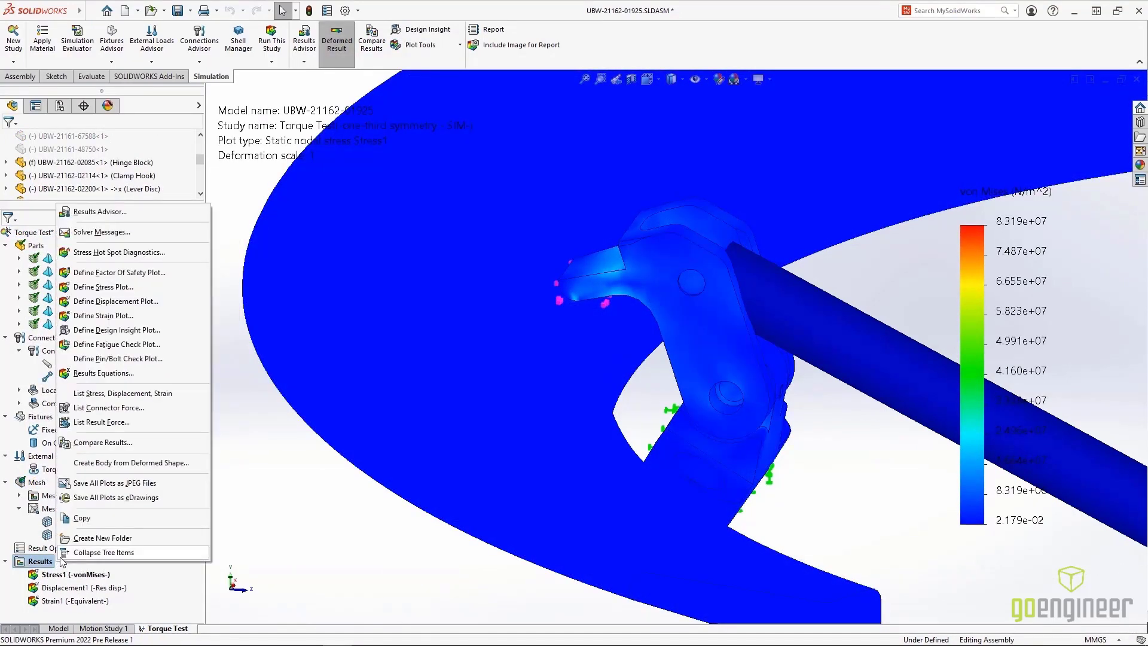
pyautogui.click(120, 422)
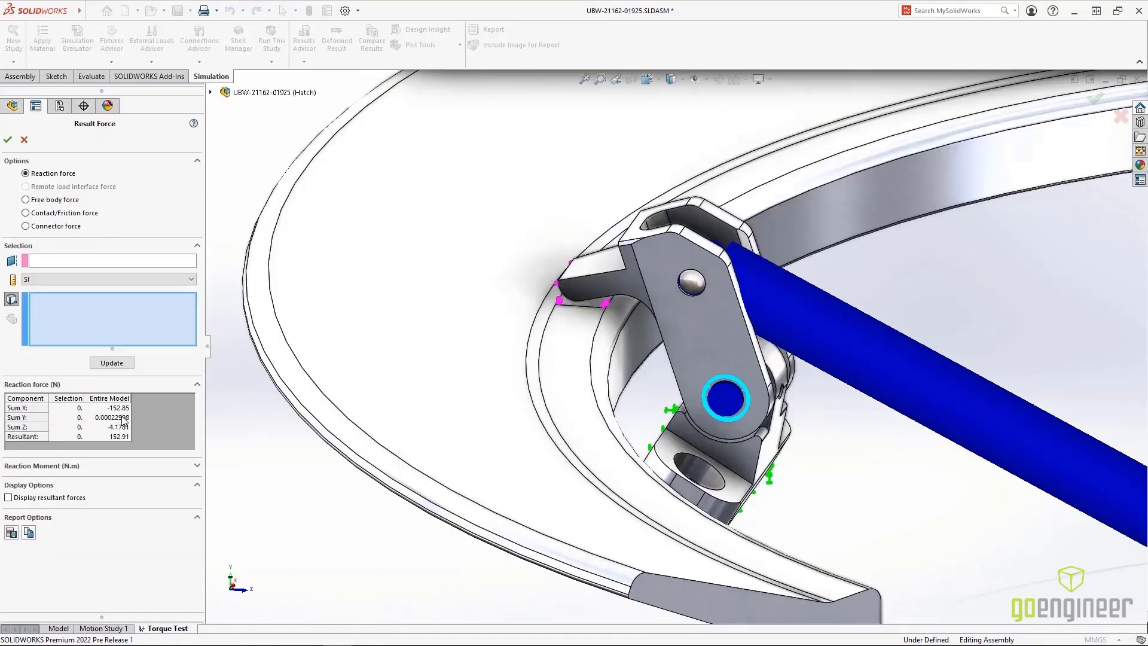
pyautogui.click(57, 213)
pyautogui.click(590, 301)
pyautogui.click(112, 362)
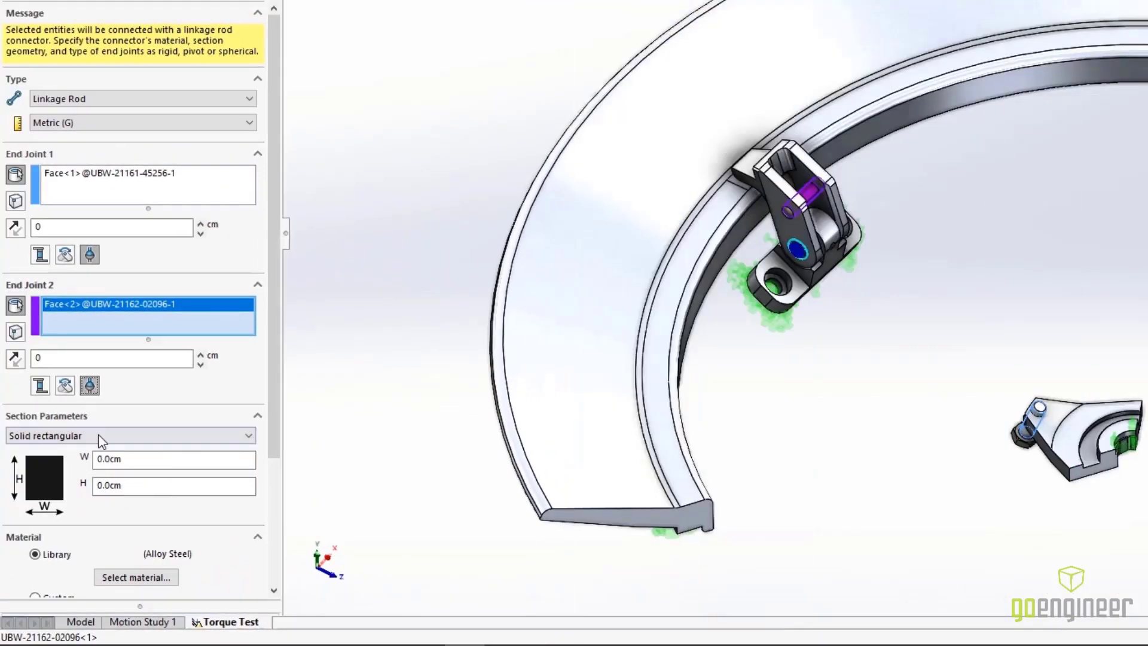
# Give the linkage rod connector a solid circular section with an outer radius of 1 cm.
pyautogui.click(102, 441)
pyautogui.click(105, 456)
pyautogui.doubleClick(127, 458)
pyautogui.write('1')
pyautogui.press('Return')
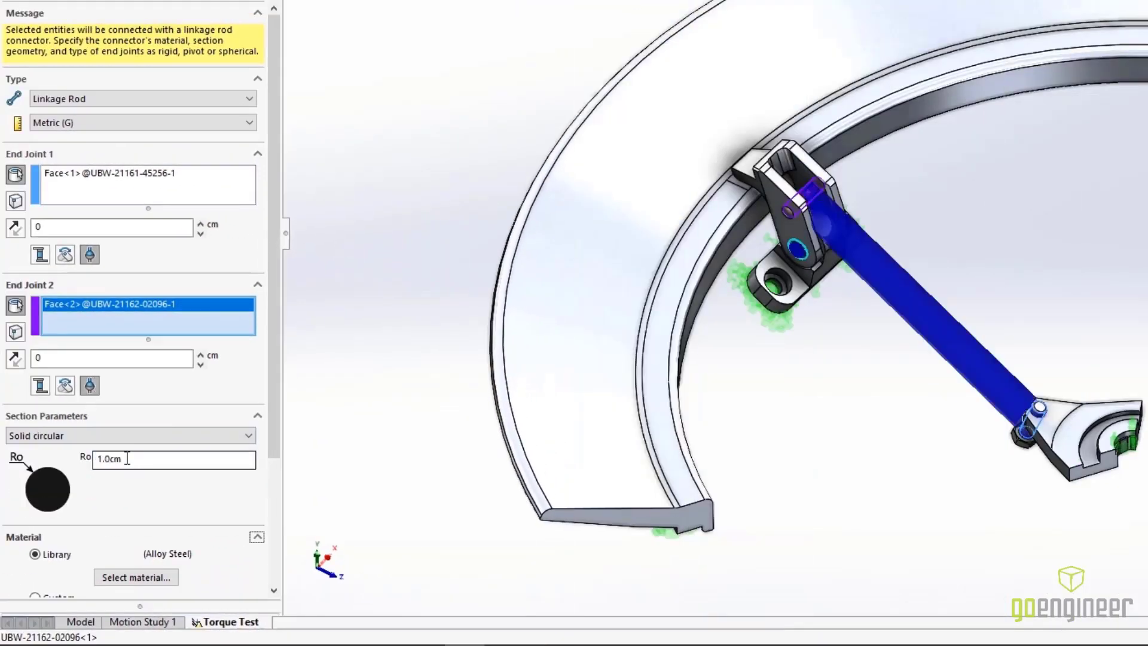